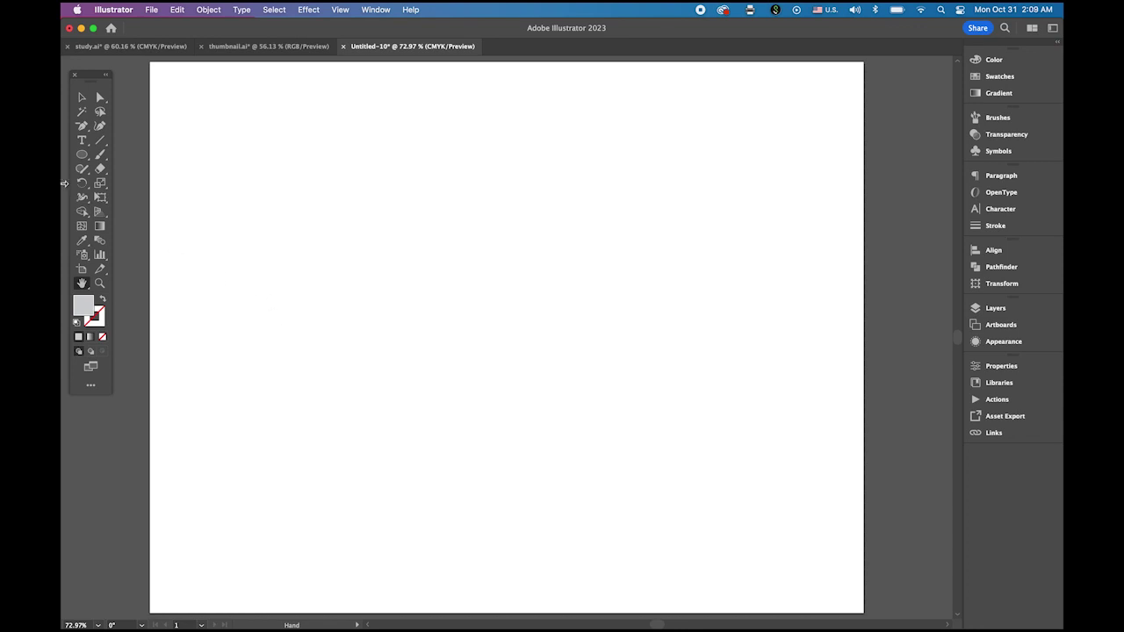
# Draw a 300 × 300 pt ellipse with default black stroke and no fill.
pyautogui.click(82, 154)
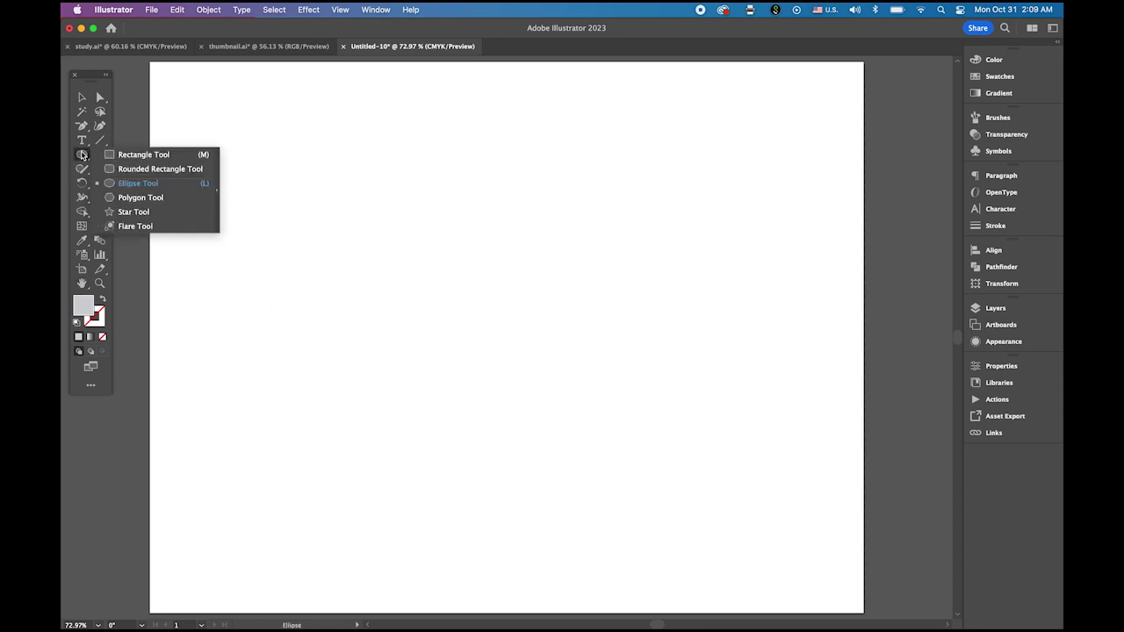
pyautogui.click(138, 183)
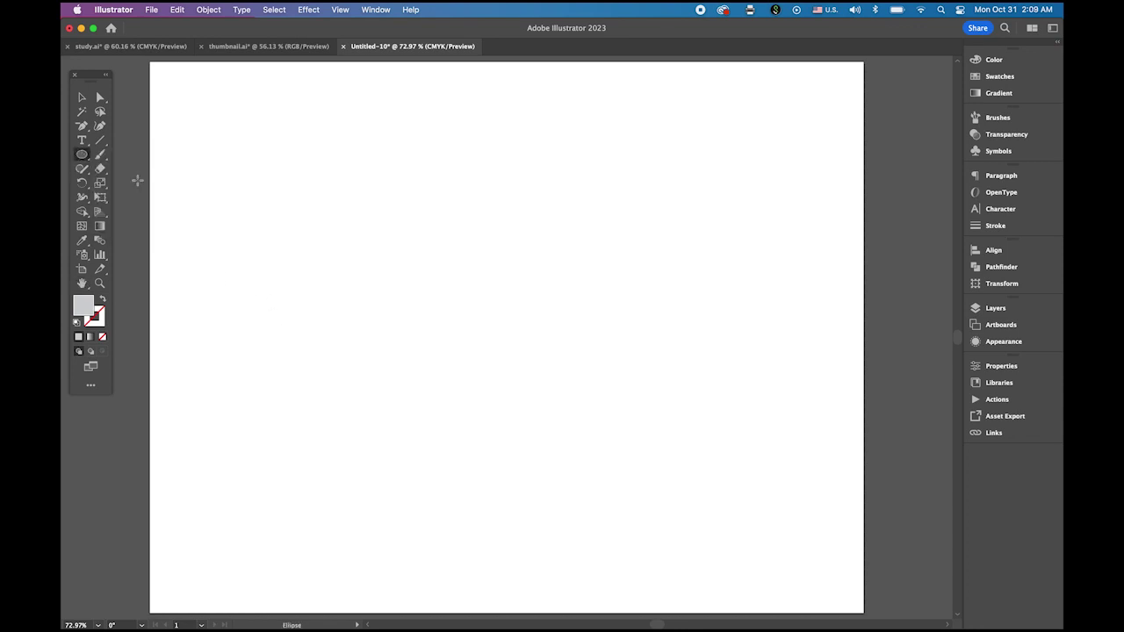
pyautogui.click(77, 324)
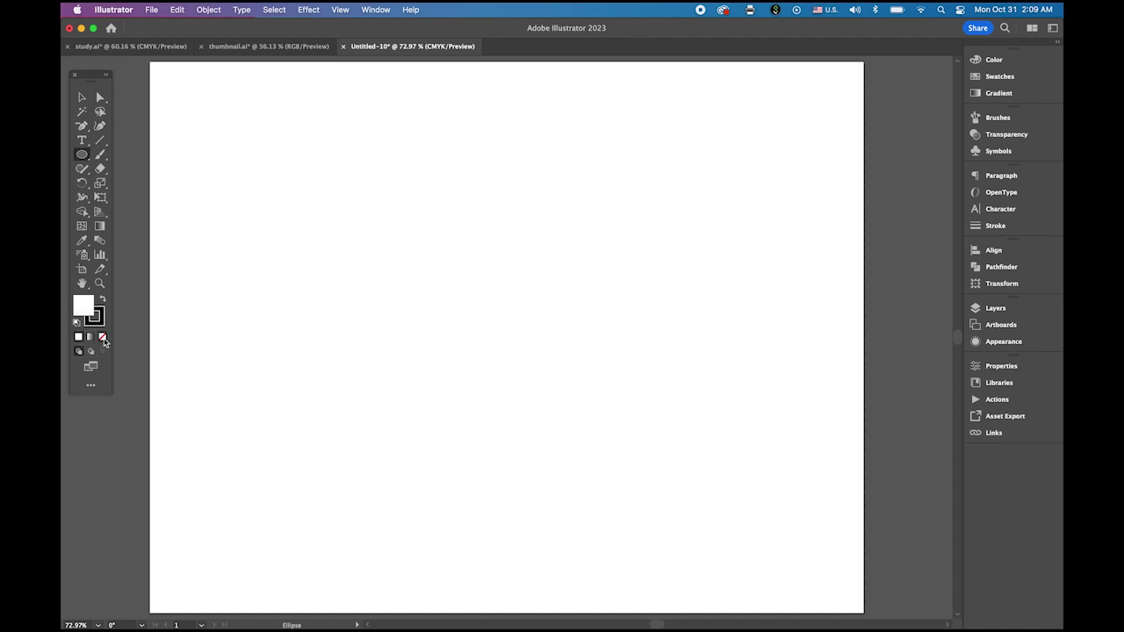
pyautogui.click(102, 337)
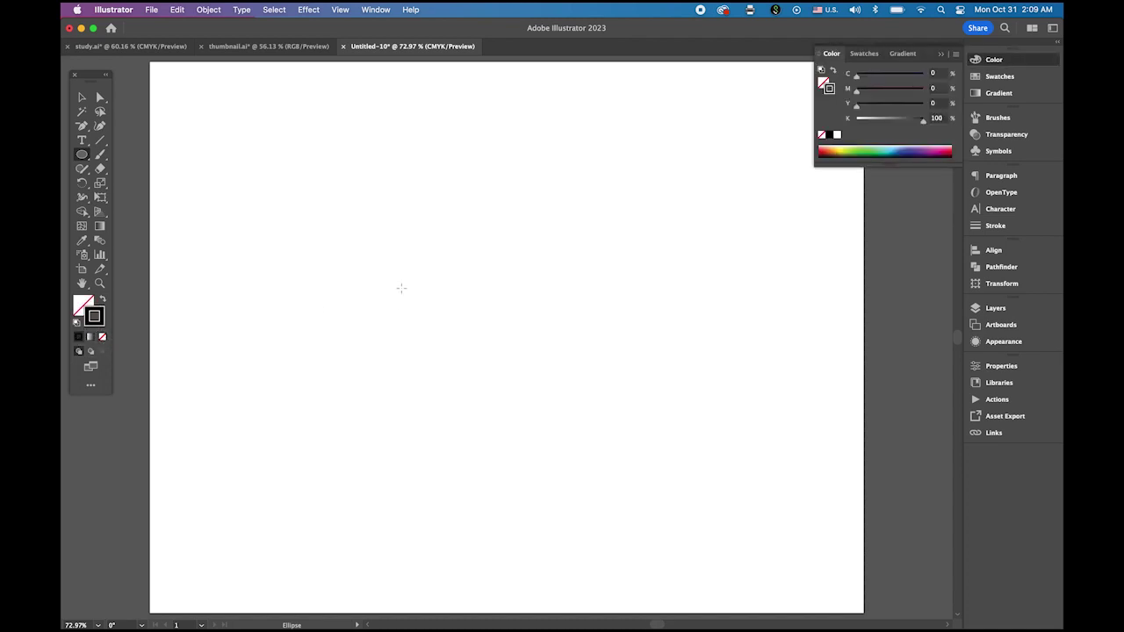
pyautogui.click(379, 253)
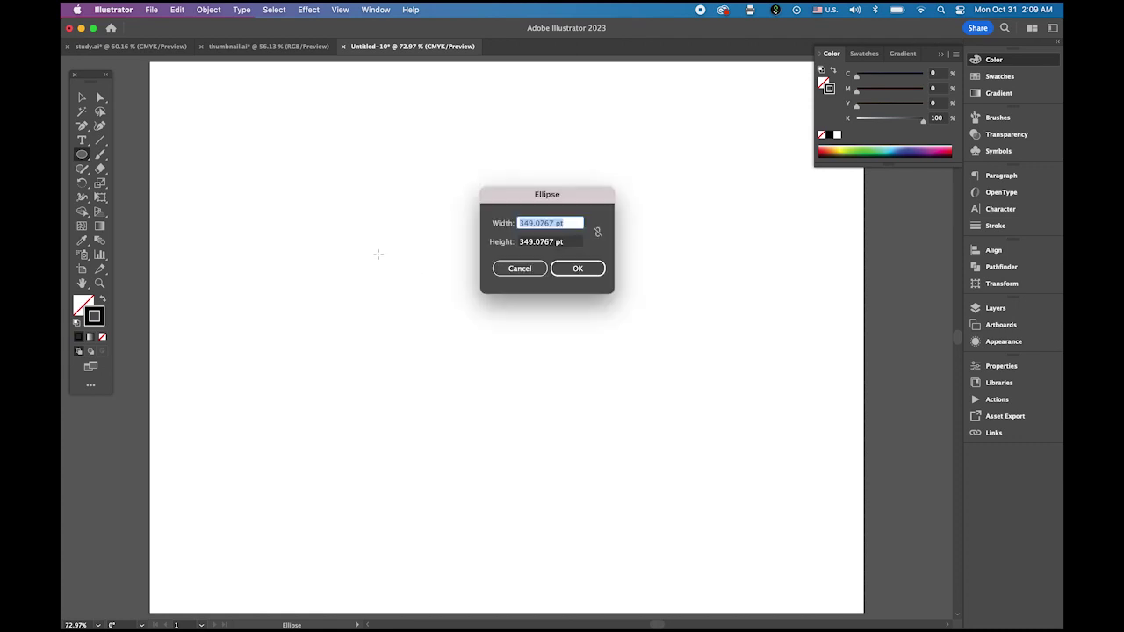
pyautogui.write('300')
pyautogui.press('Tab')
pyautogui.write('300')
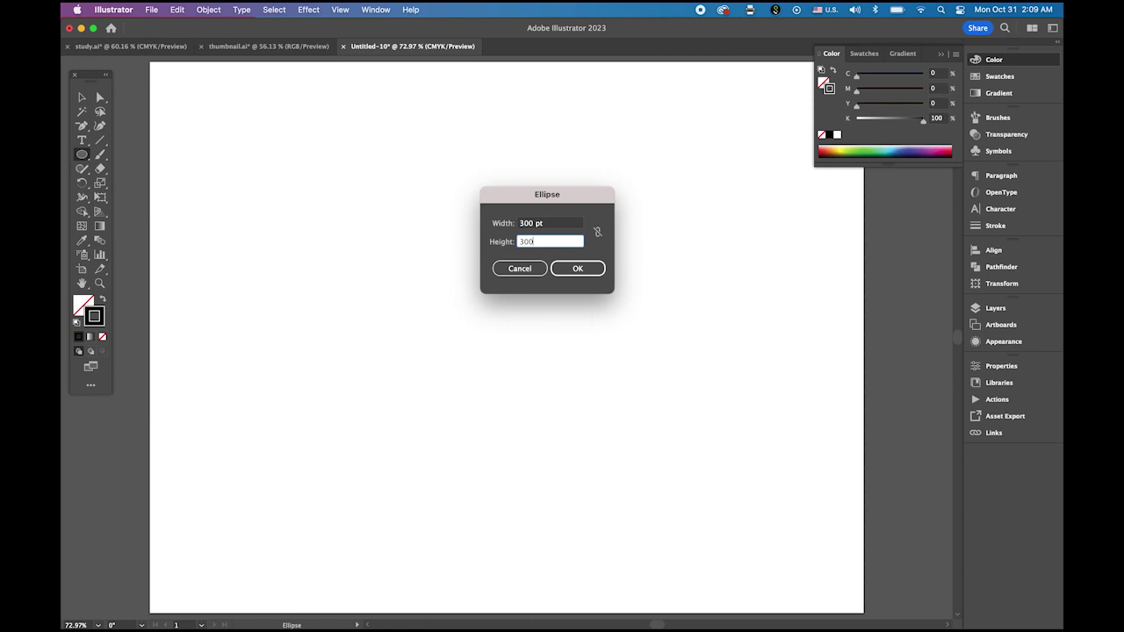
pyautogui.click(581, 269)
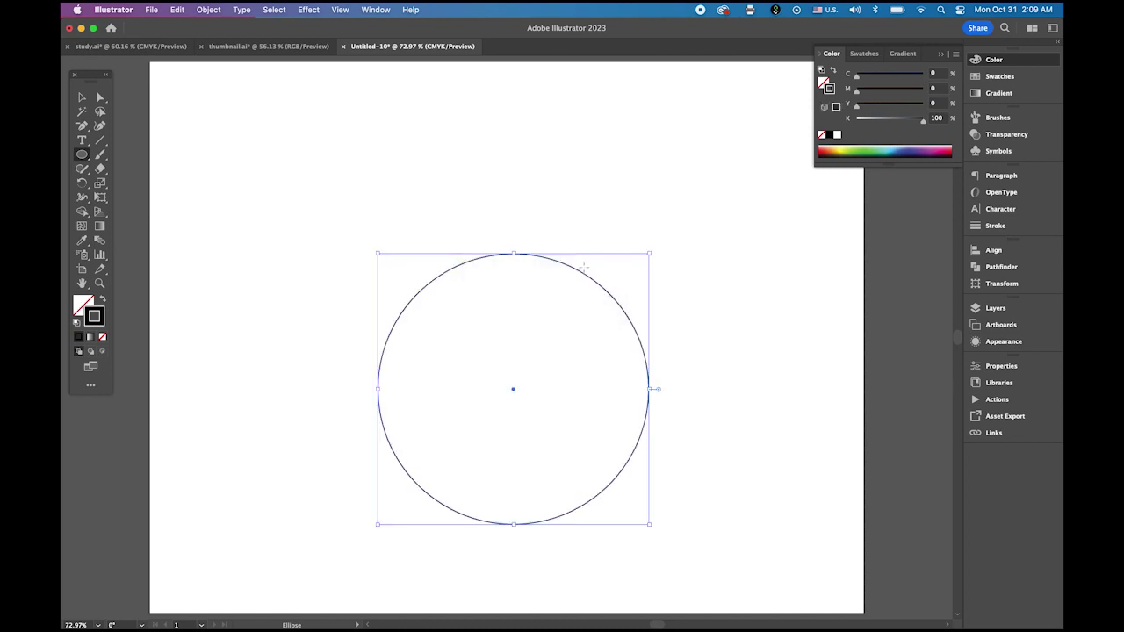
# Move the circle up nearer the centre and create a six-sided polygon.
pyautogui.press('v')
pyautogui.moveTo(513, 388); pyautogui.dragTo(500, 334)
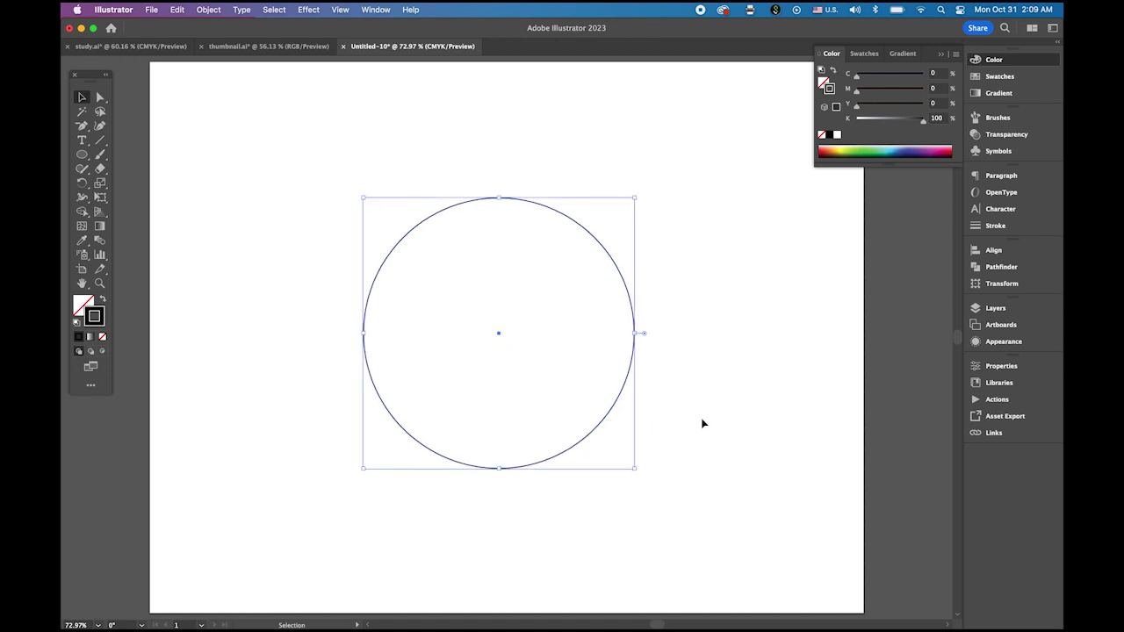
pyautogui.click(82, 157)
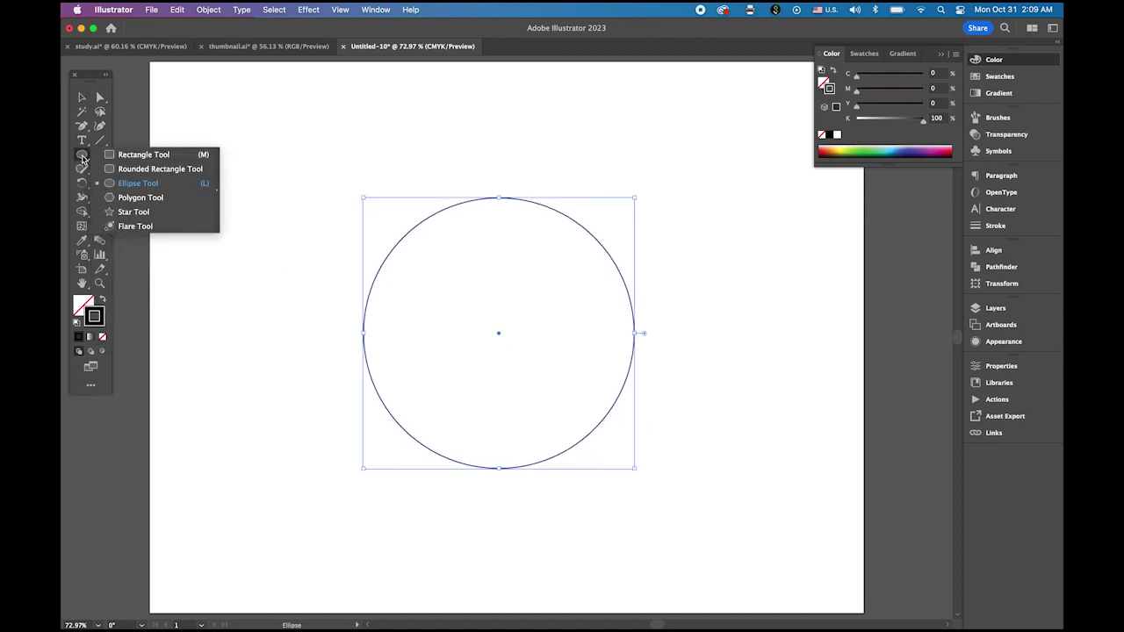
pyautogui.click(165, 205)
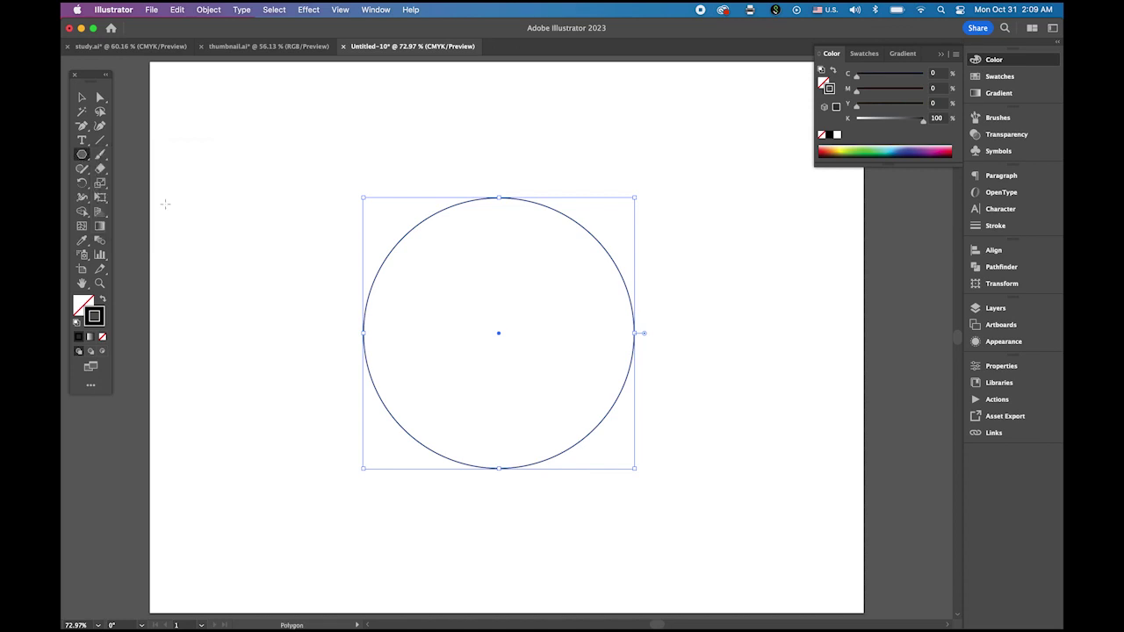
pyautogui.click(263, 237)
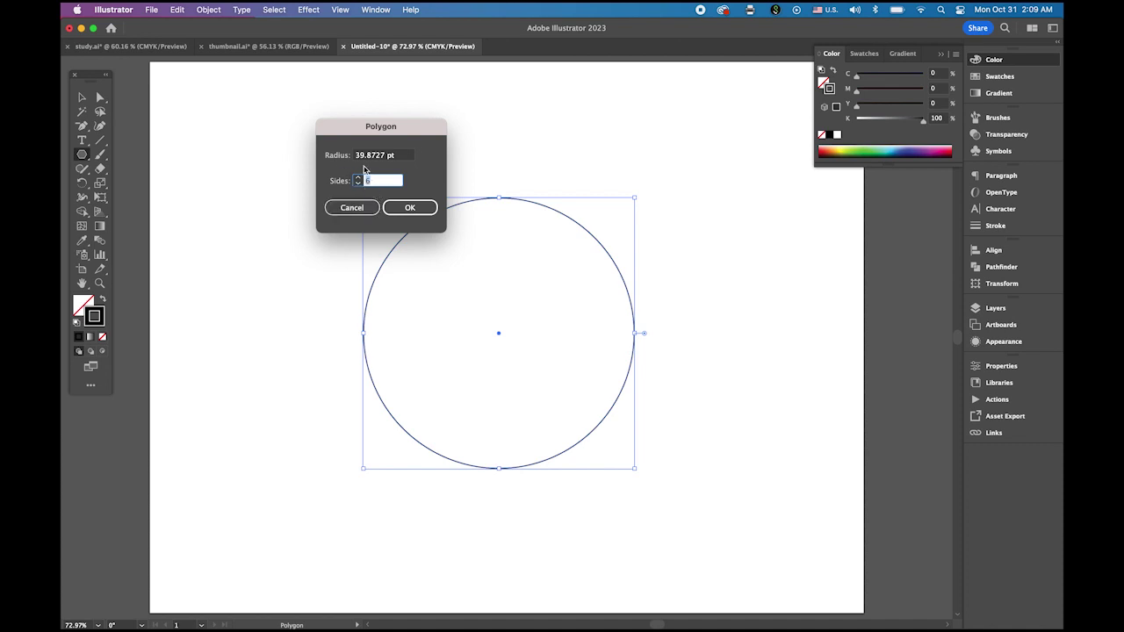
pyautogui.click(418, 212)
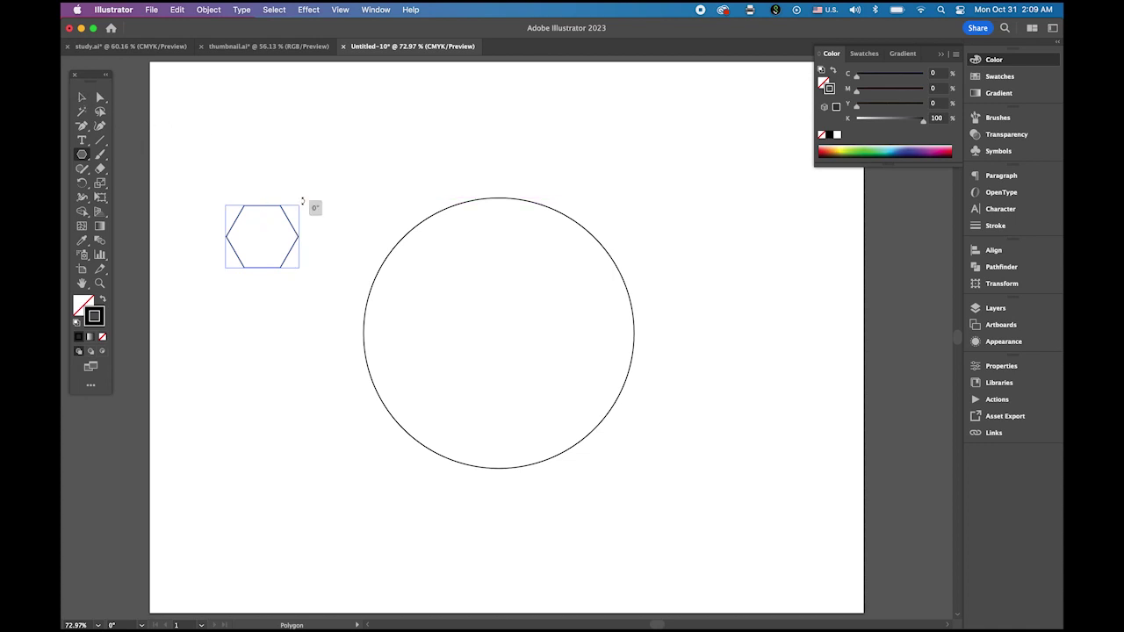
# Rotate the hexagon corner-up and align it horizontally and vertically centred in the circle.
pyautogui.moveTo(314, 205); pyautogui.dragTo(294, 291)
pyautogui.click(81, 97)
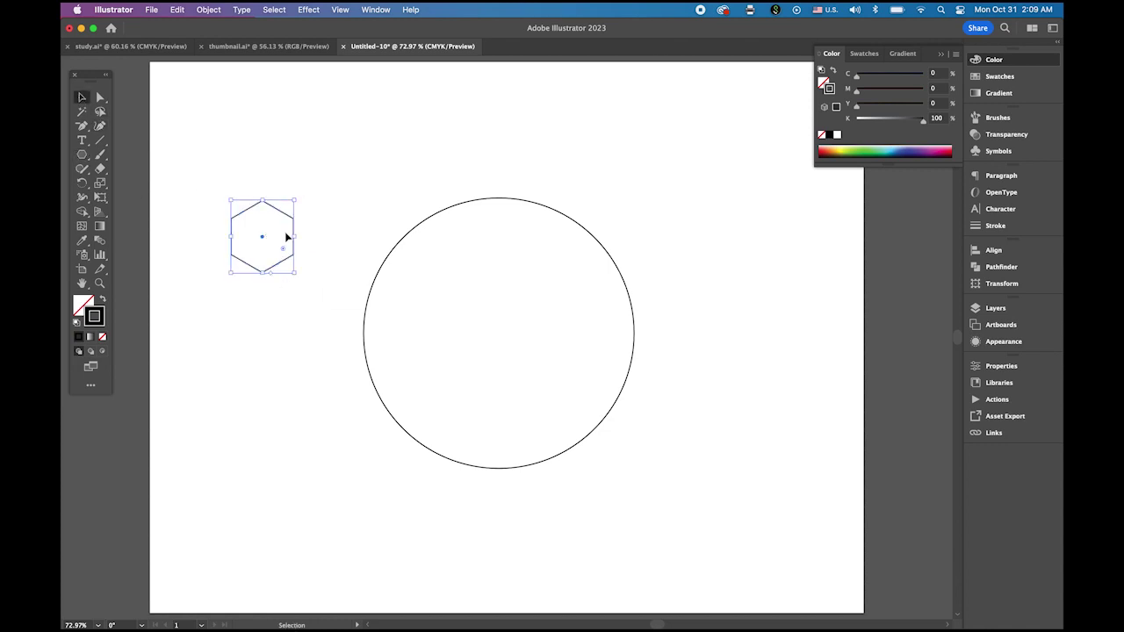
pyautogui.moveTo(293, 230); pyautogui.dragTo(539, 320)
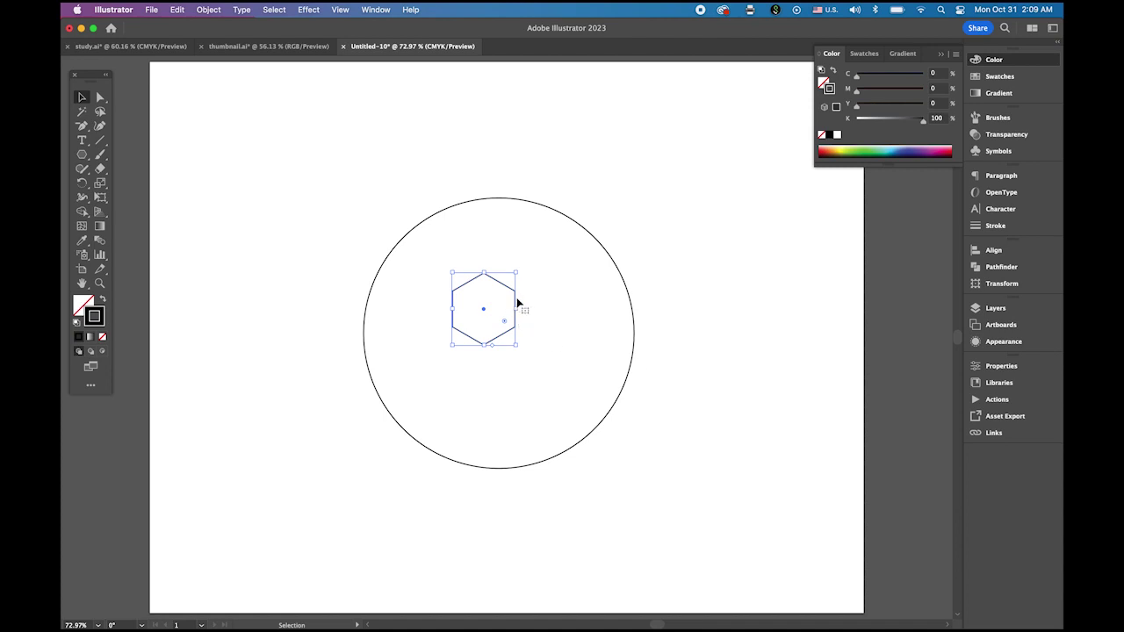
pyautogui.moveTo(340, 190); pyautogui.dragTo(702, 473)
pyautogui.click(992, 252)
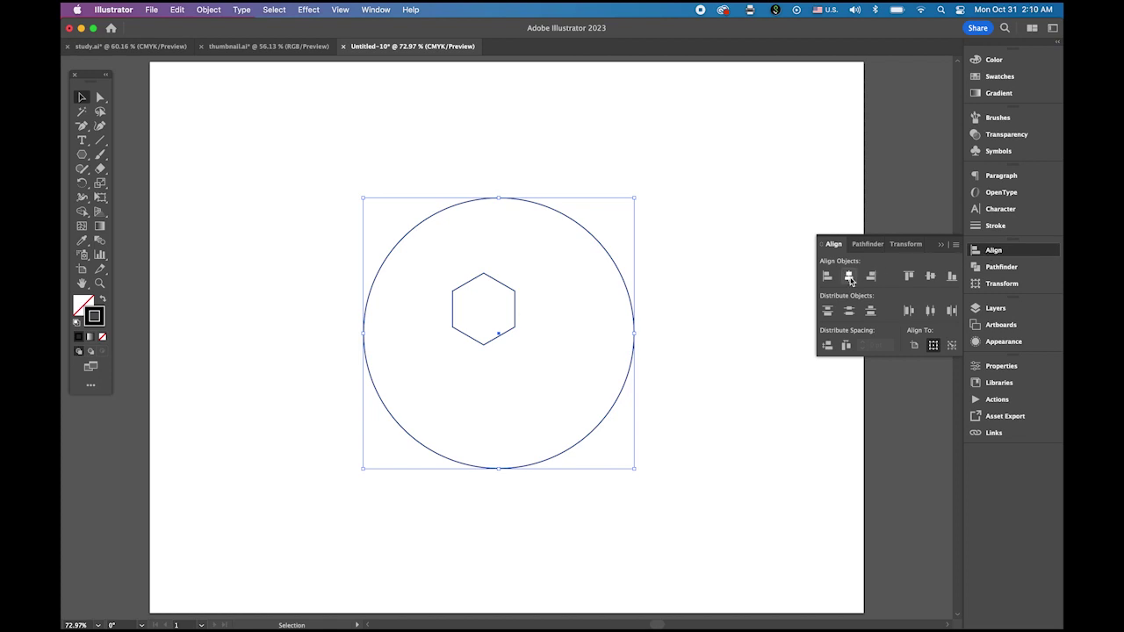
pyautogui.click(849, 277)
pyautogui.click(930, 275)
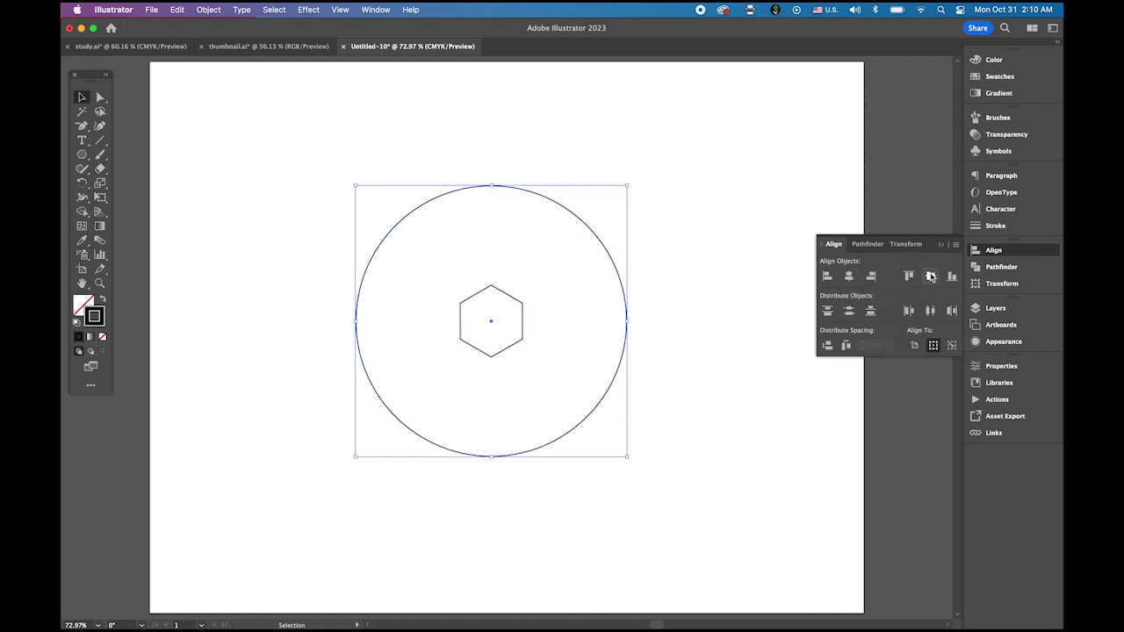
pyautogui.click(702, 323)
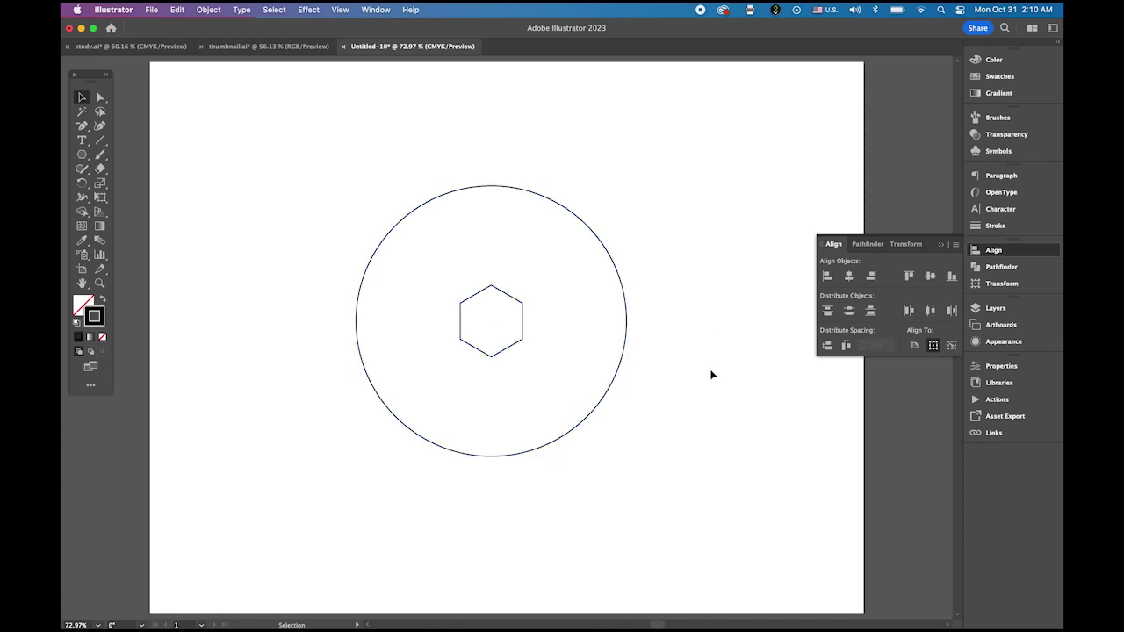
# Draw six Line Segment lines from the hexagon's corners outward past the circle's edge.
pyautogui.click(100, 140)
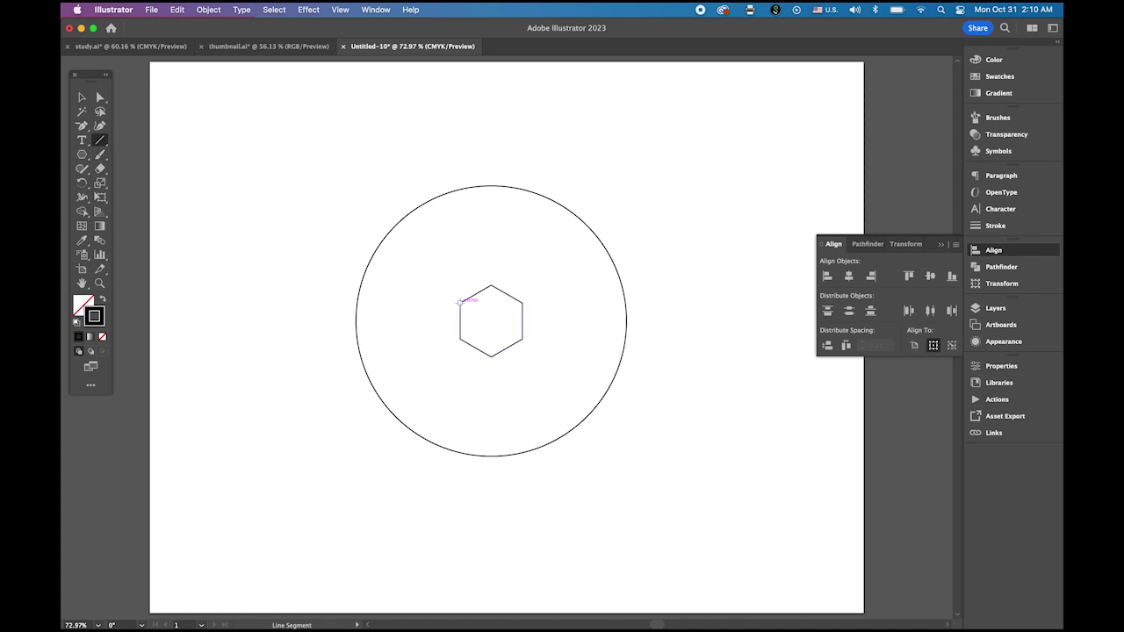
pyautogui.moveTo(458, 302); pyautogui.dragTo(460, 174)
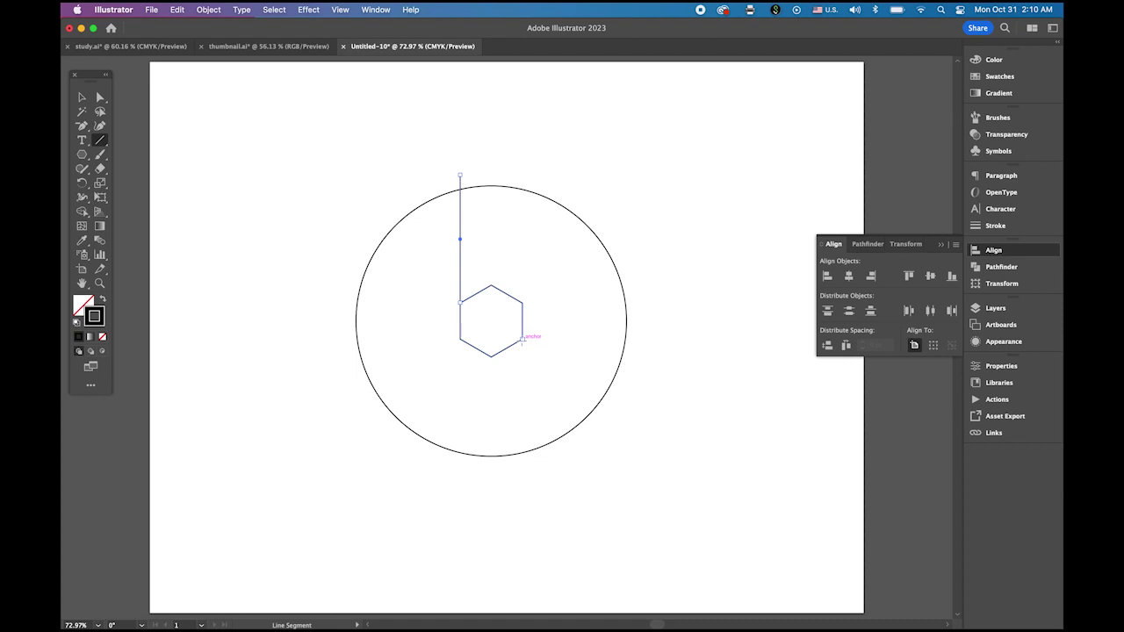
pyautogui.moveTo(522, 338); pyautogui.dragTo(523, 482)
pyautogui.moveTo(491, 285); pyautogui.dragTo(609, 219)
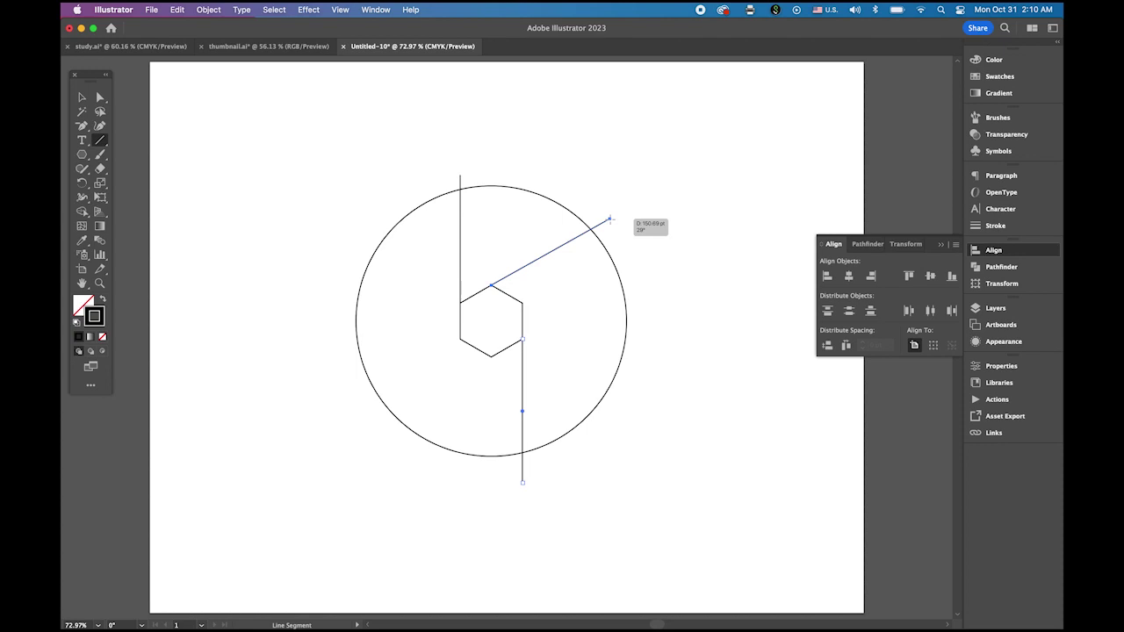
pyautogui.moveTo(609, 219); pyautogui.dragTo(609, 219)
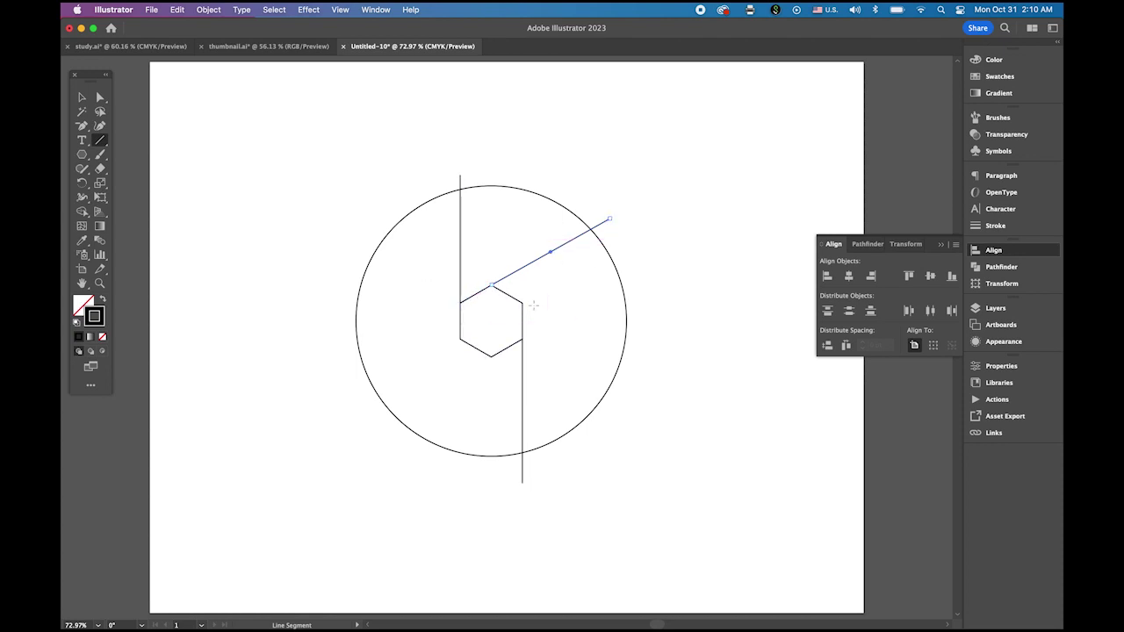
pyautogui.moveTo(522, 303); pyautogui.dragTo(638, 370)
pyautogui.moveTo(491, 357); pyautogui.dragTo(379, 424)
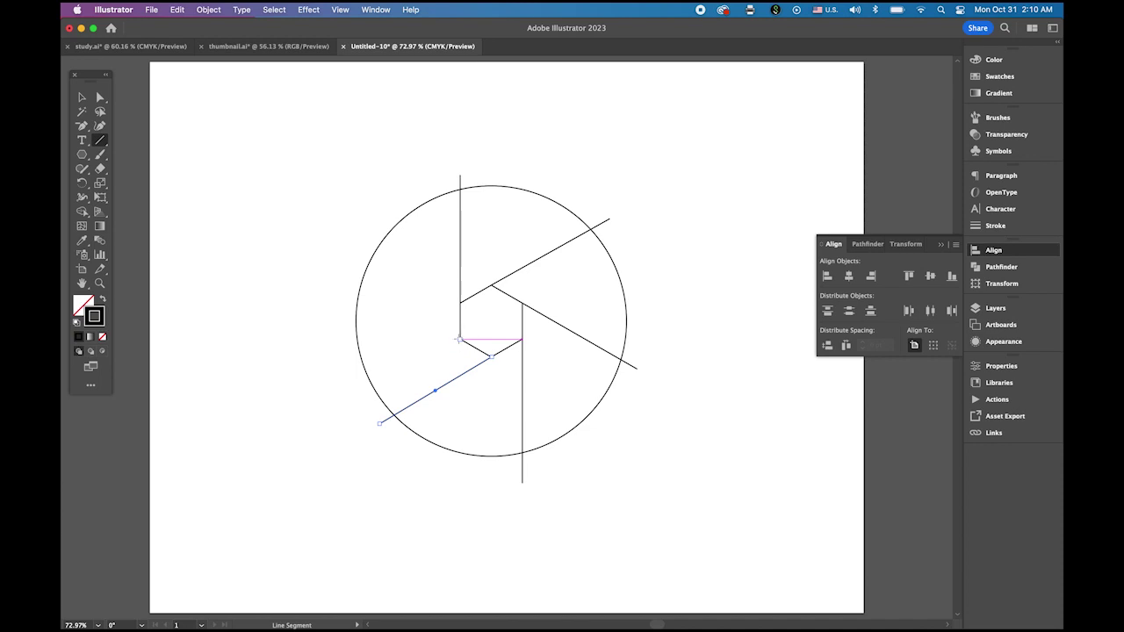
pyautogui.moveTo(459, 338); pyautogui.dragTo(347, 271)
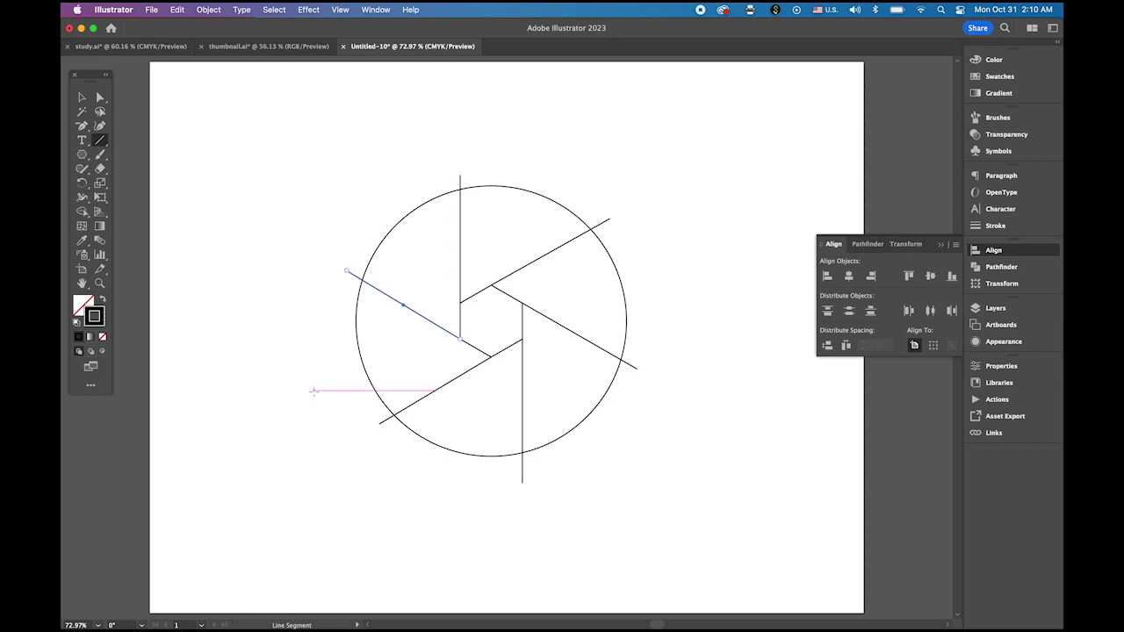
pyautogui.click(81, 97)
pyautogui.click(260, 144)
# Set the circle and six lines to a 12 pt stroke weight, up from 10 pt.
pyautogui.moveTo(297, 147)
pyautogui.mouseDown()
pyautogui.moveTo(421, 254)
pyautogui.moveTo(681, 513)
pyautogui.mouseUp()
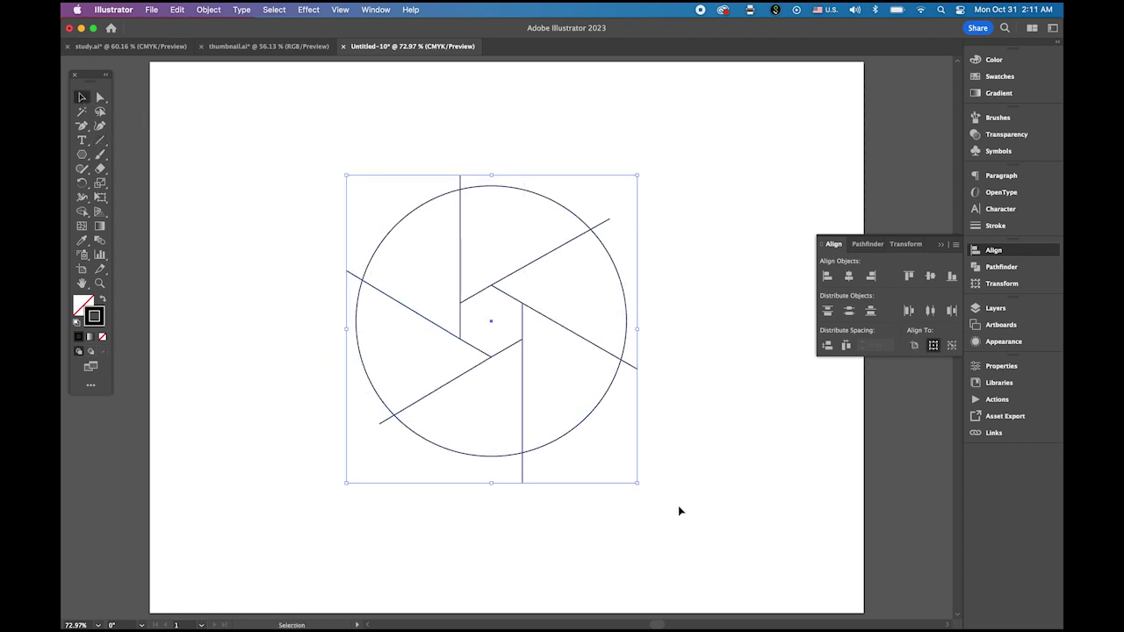
pyautogui.click(995, 225)
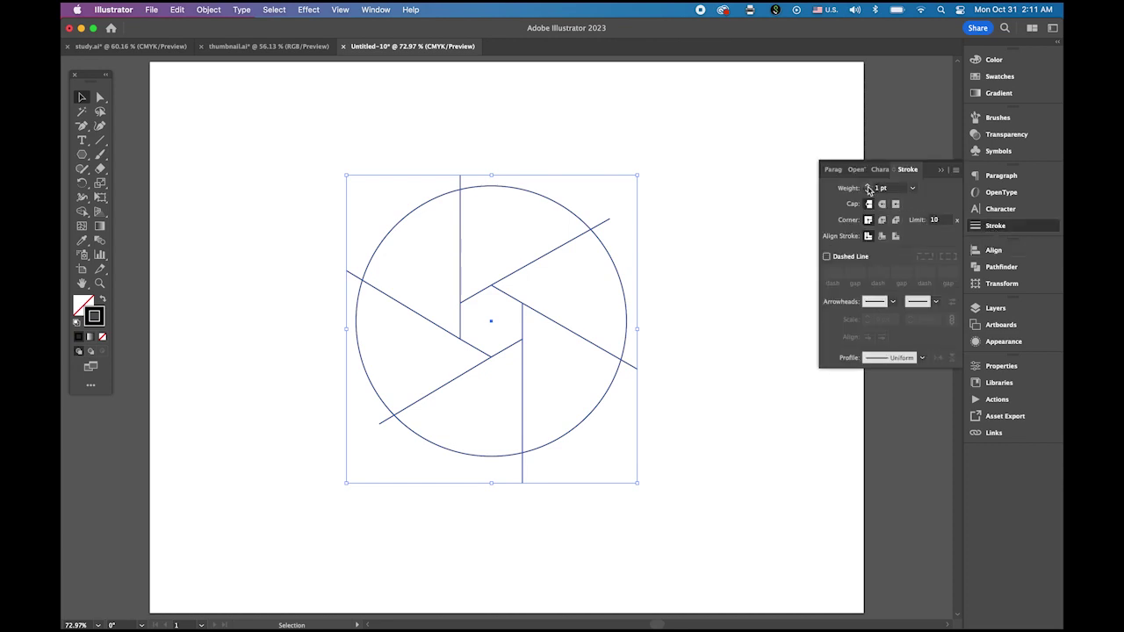
pyautogui.click(912, 188)
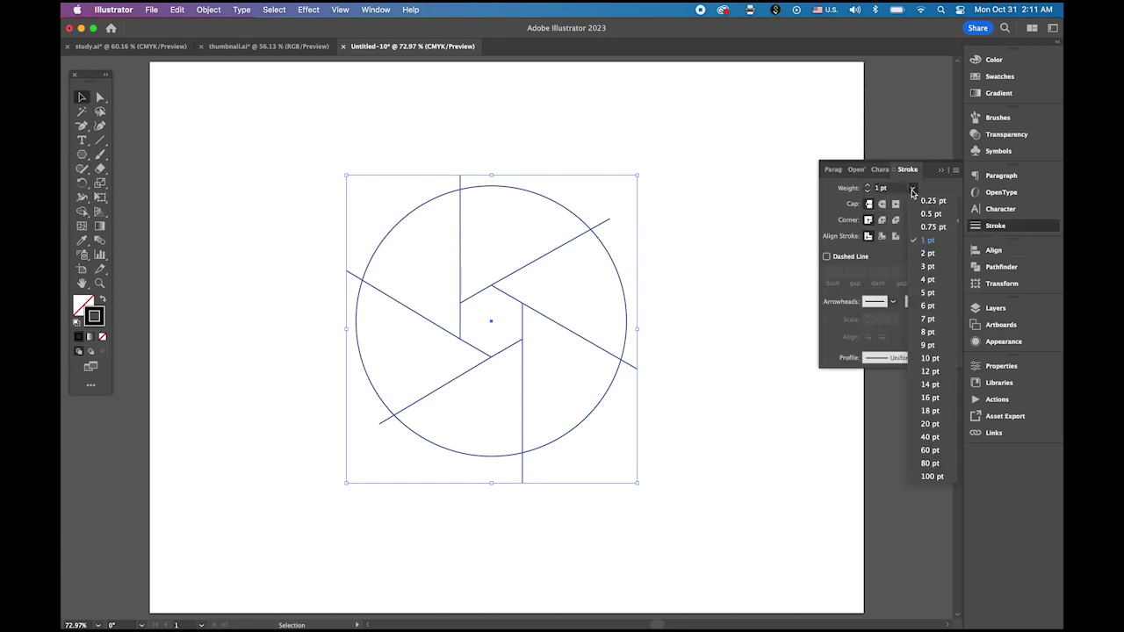
pyautogui.click(930, 358)
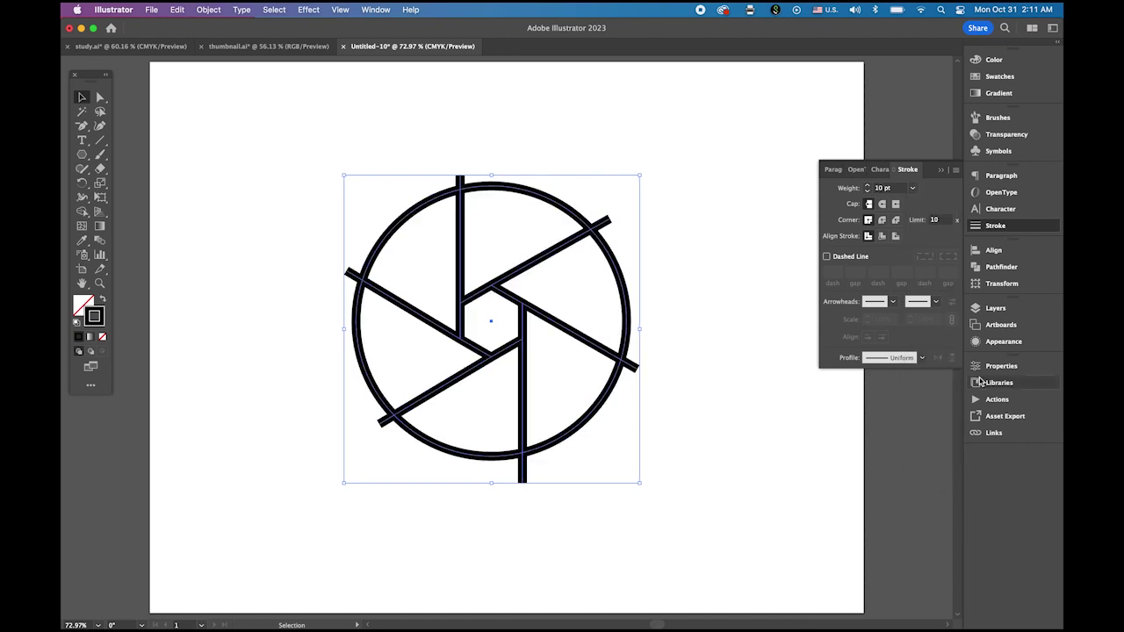
pyautogui.click(867, 187)
pyautogui.click(868, 187)
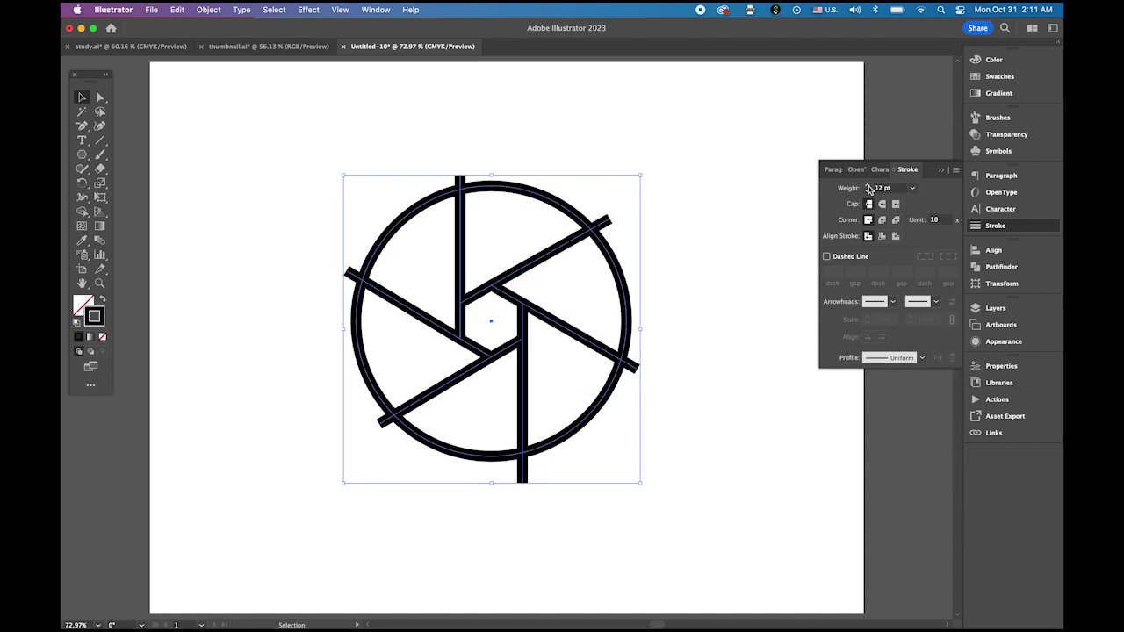
pyautogui.click(744, 267)
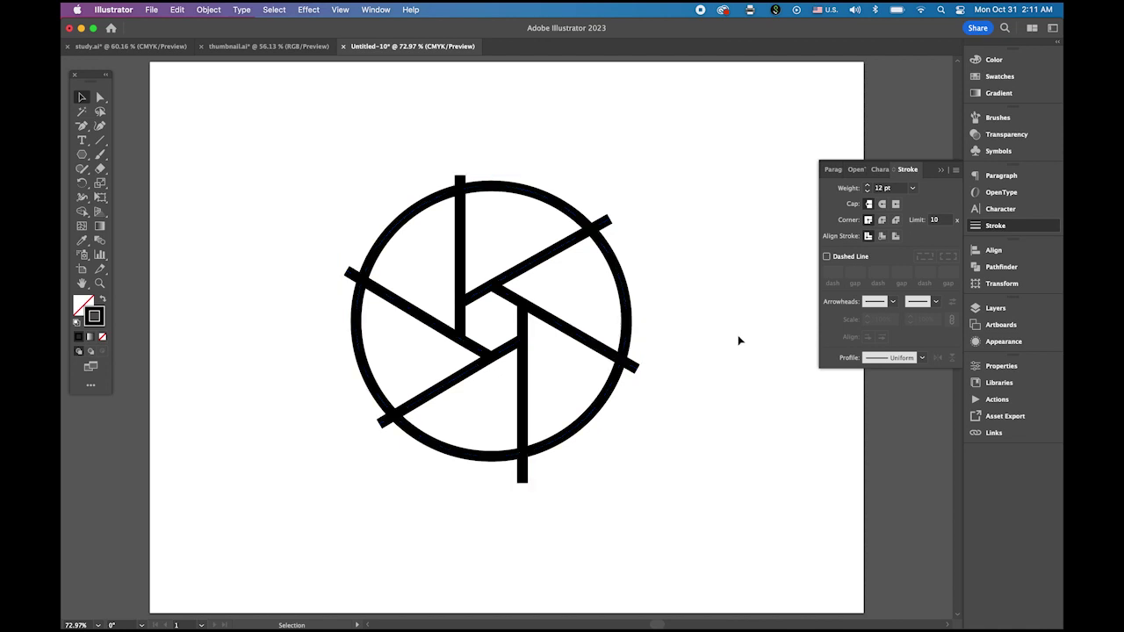
pyautogui.moveTo(294, 136); pyautogui.dragTo(678, 514)
# Expand the shutter strokes into filled shapes with Object > Expand.
pyautogui.click(206, 10)
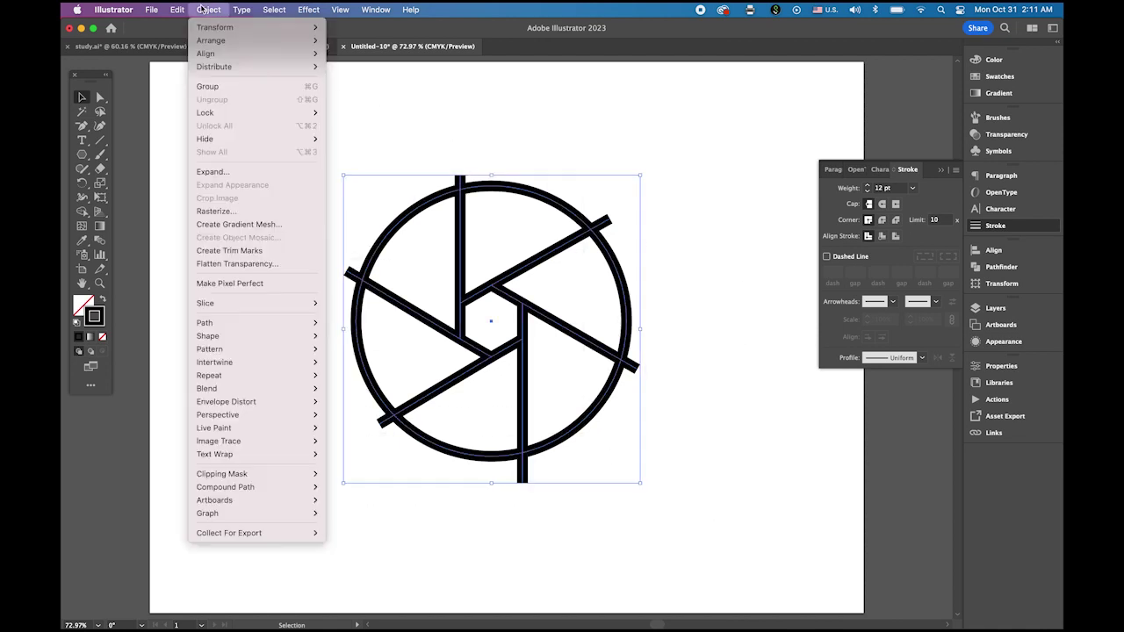
pyautogui.click(235, 172)
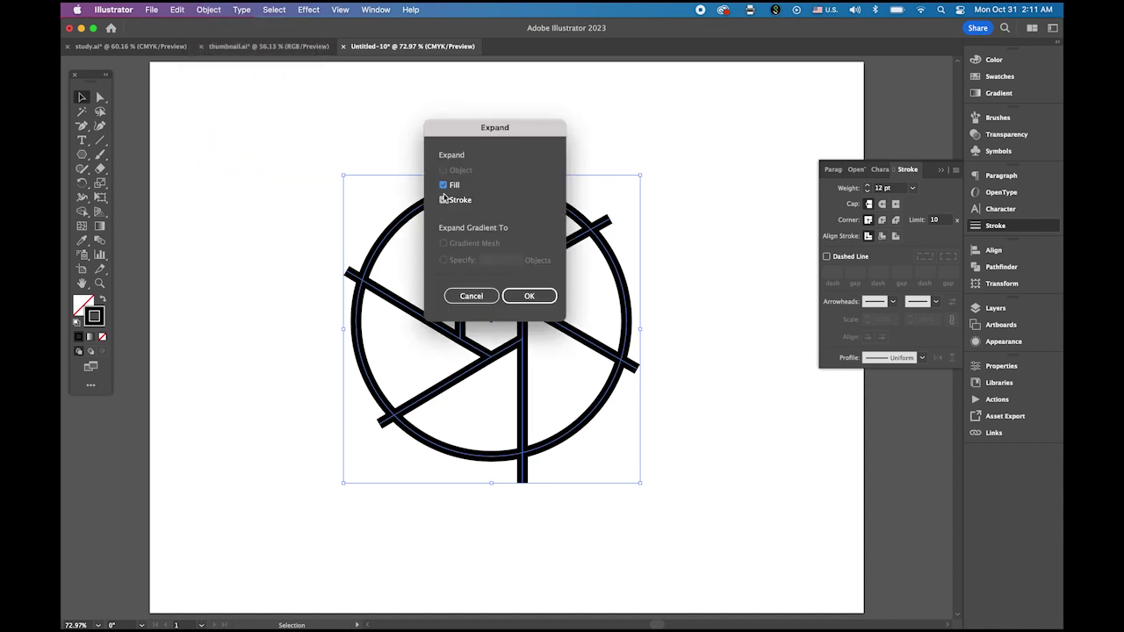
pyautogui.click(544, 297)
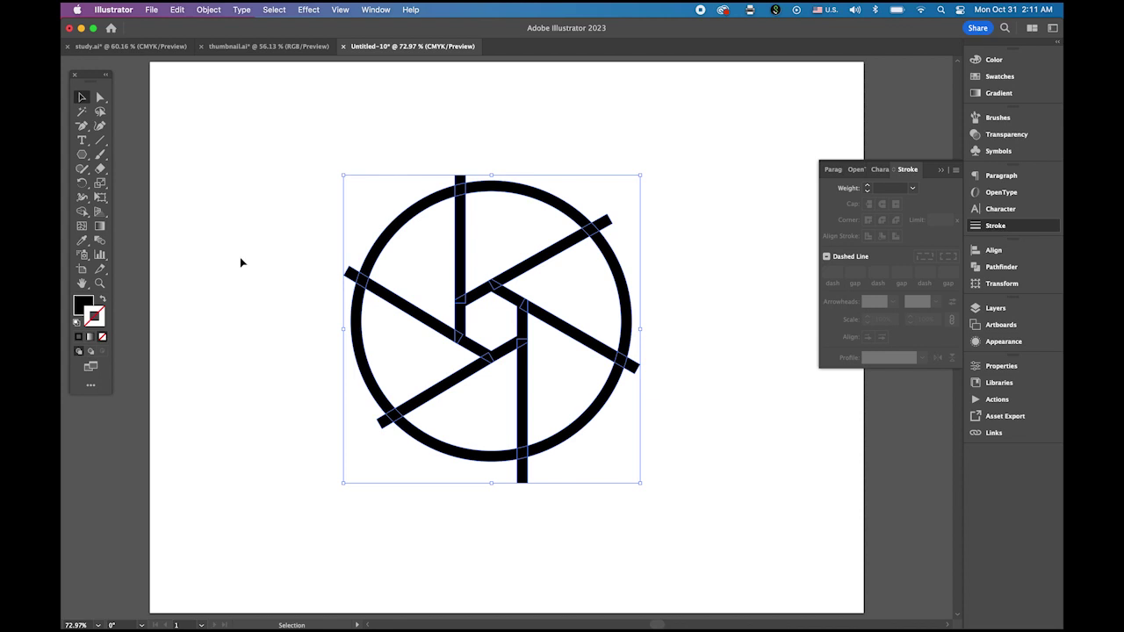
# Remove the six spoke ends outside the circle with Shape Builder, then reselect the shutter.
pyautogui.click(82, 212)
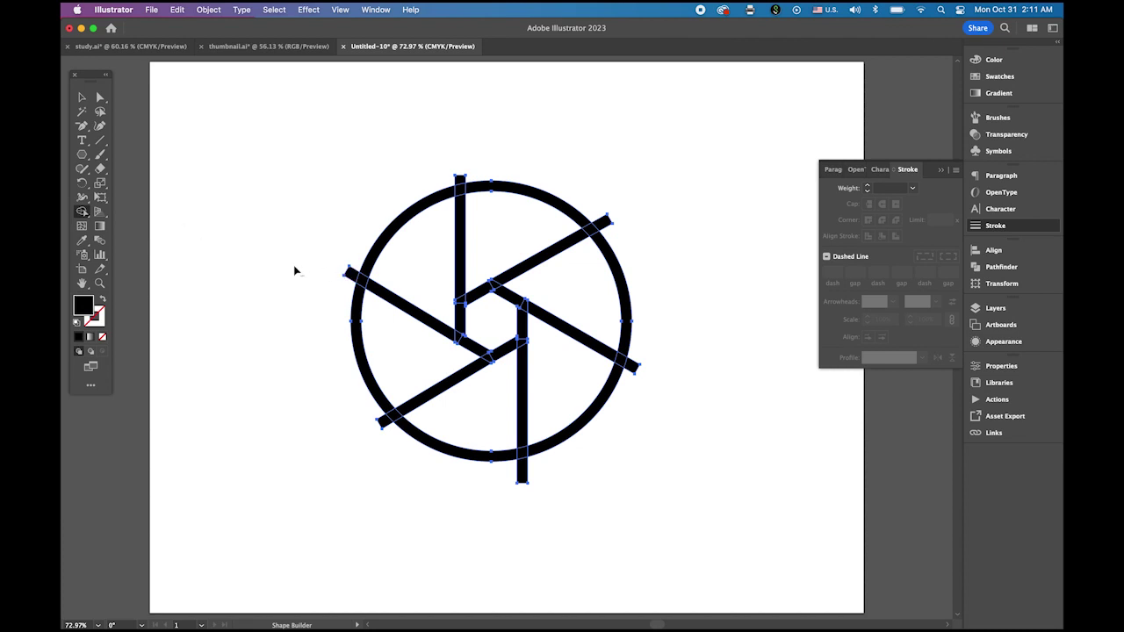
pyautogui.keyDown('alt'); pyautogui.click(351, 278); pyautogui.keyUp('alt')
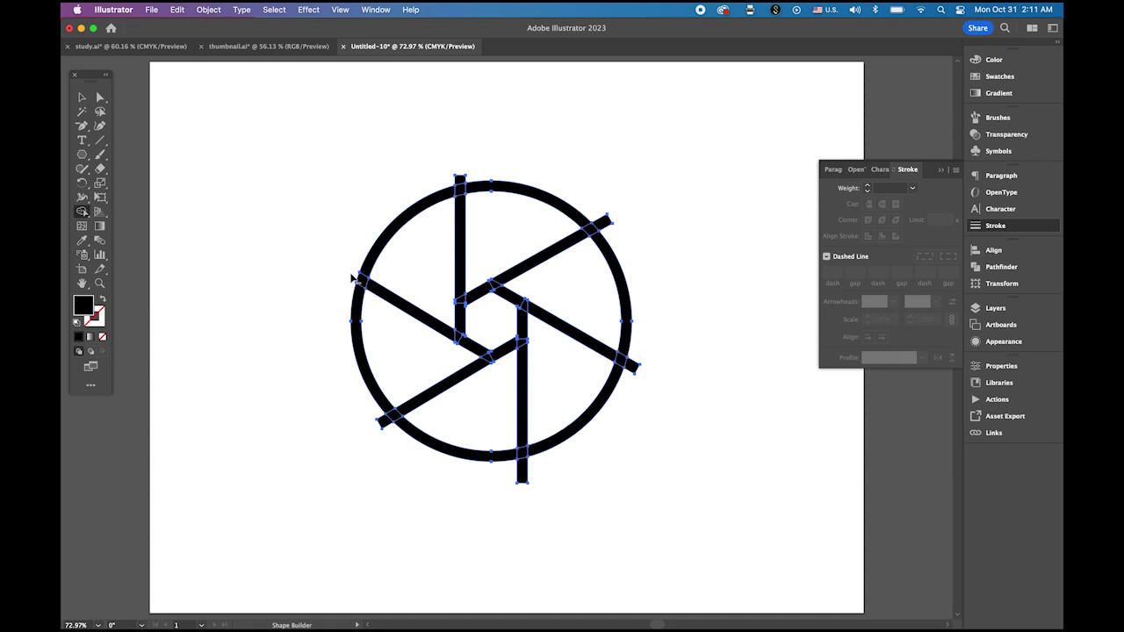
pyautogui.keyDown('alt'); pyautogui.click(458, 180); pyautogui.keyUp('alt')
pyautogui.keyDown('alt'); pyautogui.click(605, 221); pyautogui.keyUp('alt')
pyautogui.keyDown('alt'); pyautogui.click(636, 367); pyautogui.keyUp('alt')
pyautogui.keyDown('alt'); pyautogui.click(522, 472); pyautogui.keyUp('alt')
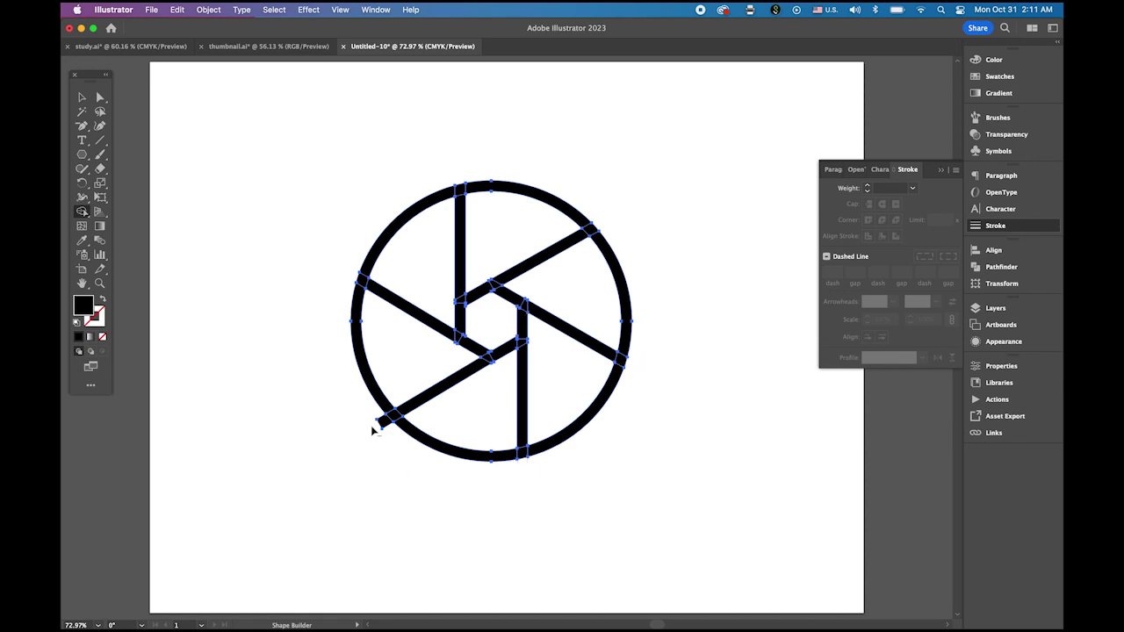
pyautogui.keyDown('alt'); pyautogui.click(379, 423); pyautogui.keyUp('alt')
pyautogui.click(81, 98)
pyautogui.click(308, 161)
pyautogui.moveTo(289, 122); pyautogui.dragTo(692, 516)
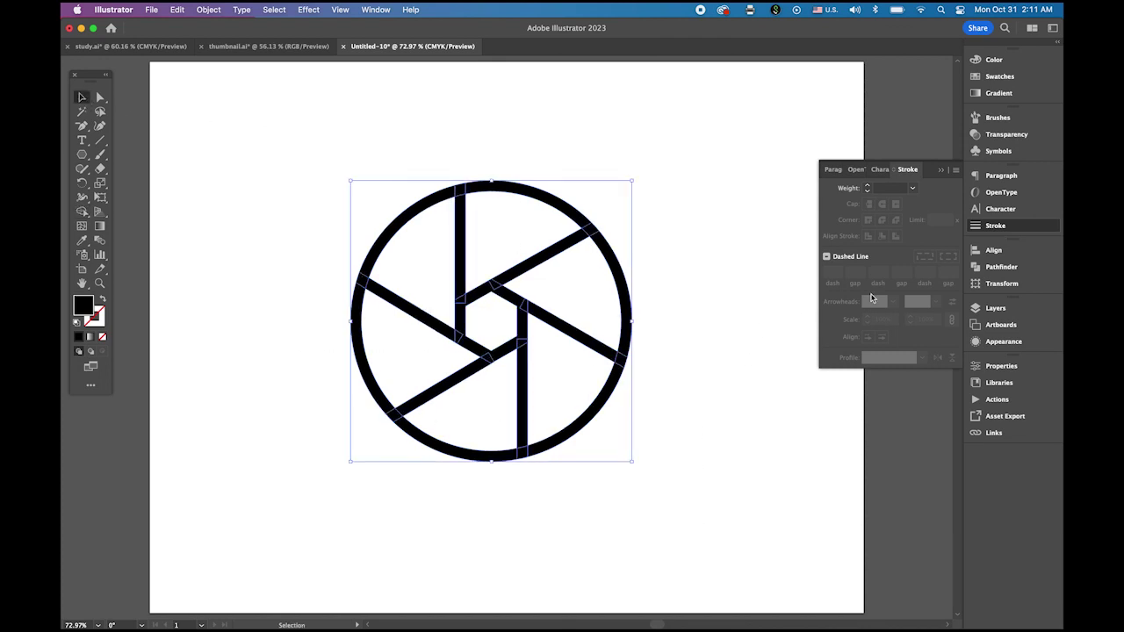
# Unite the circle and six blades with Pathfinder Unite, then deselect.
pyautogui.click(997, 268)
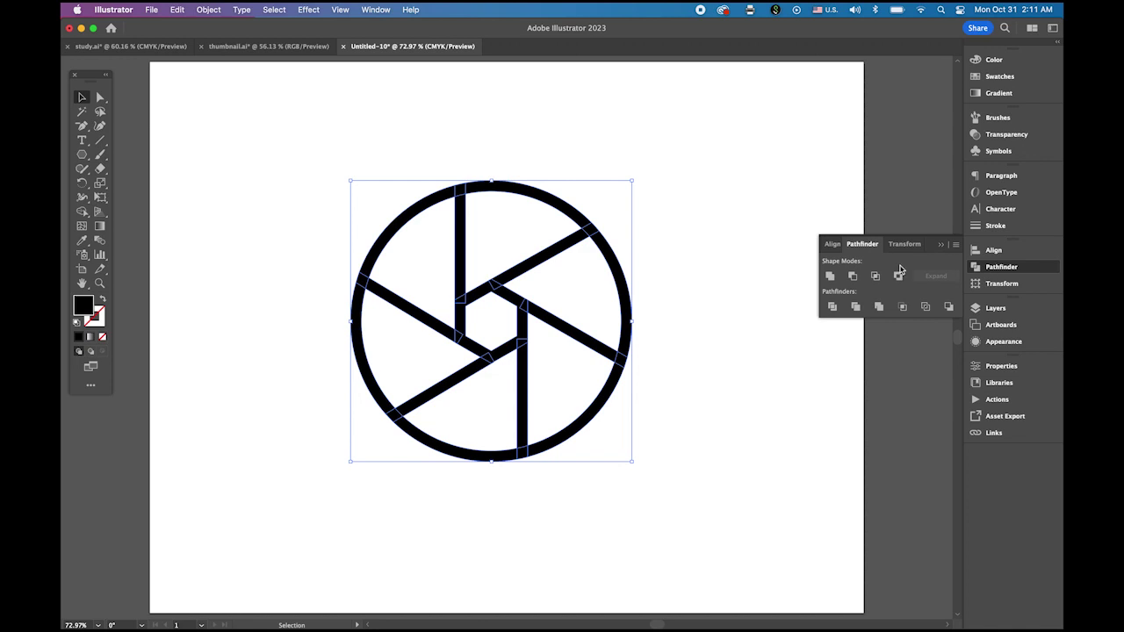
pyautogui.click(830, 276)
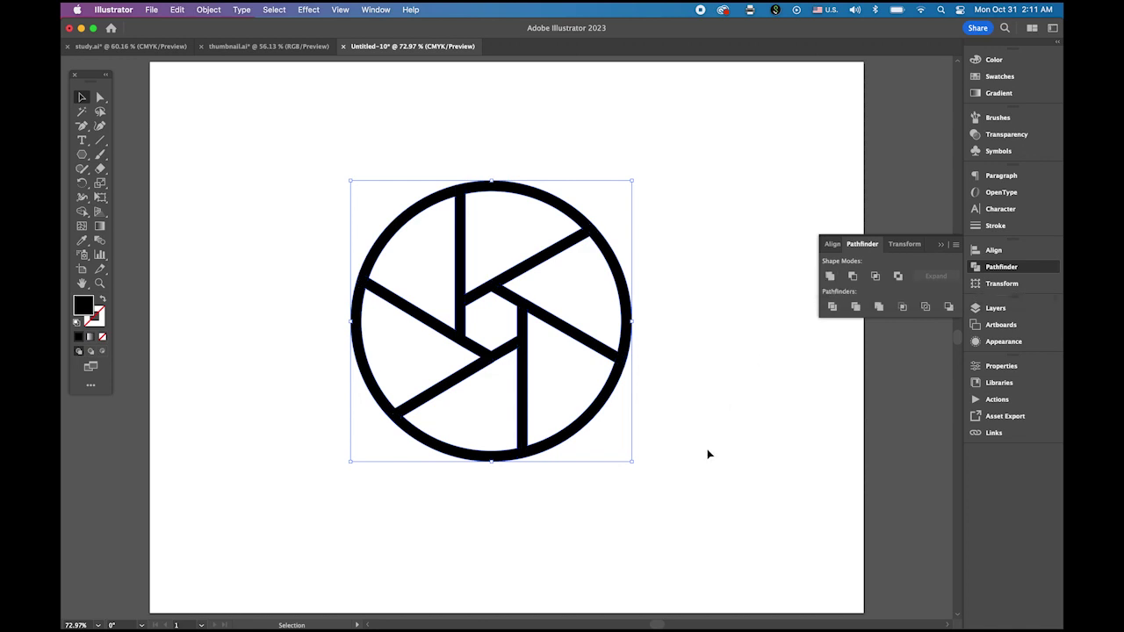
pyautogui.click(722, 369)
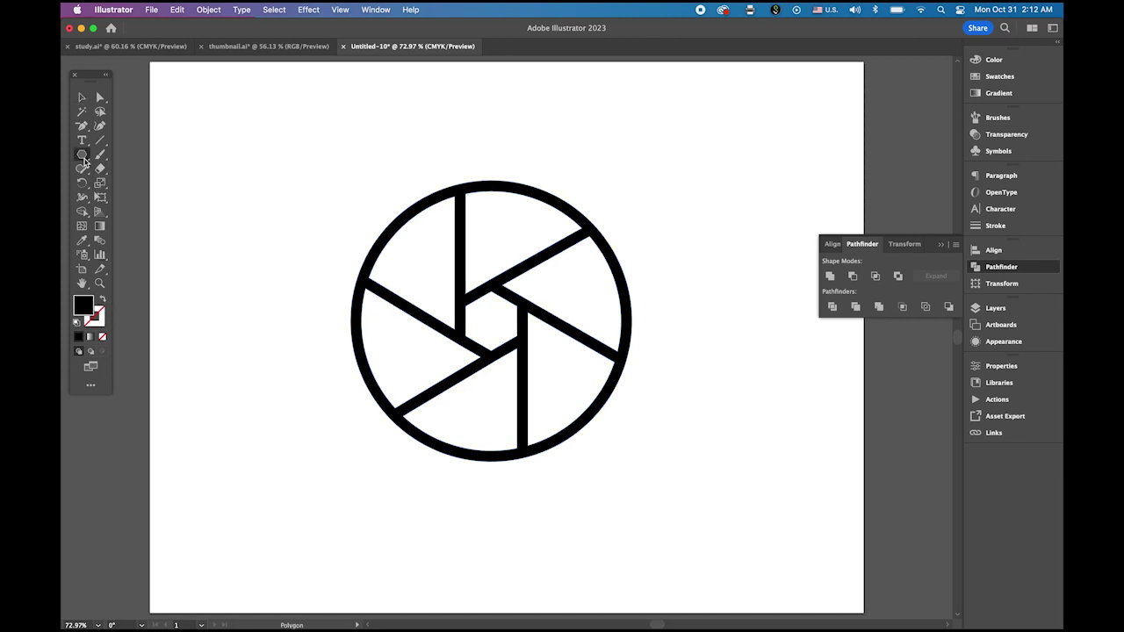
# Draw a larger no-fill outline circle from the shutter ring's centre outward.
pyautogui.click(82, 155)
pyautogui.click(137, 183)
pyautogui.click(102, 301)
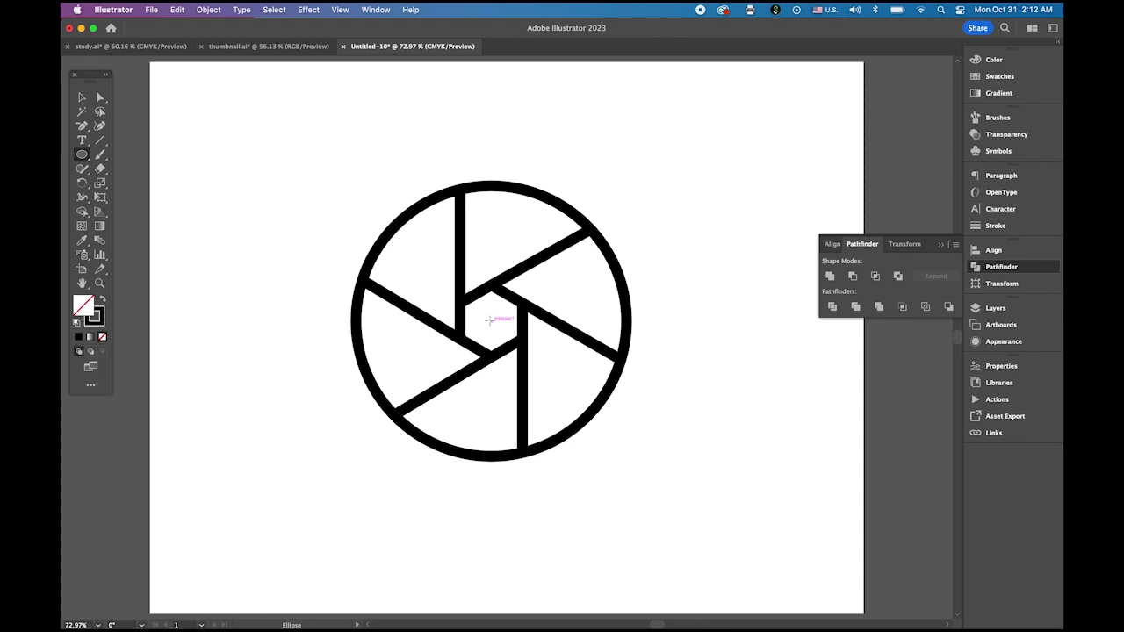
pyautogui.moveTo(489, 320); pyautogui.dragTo(646, 423)
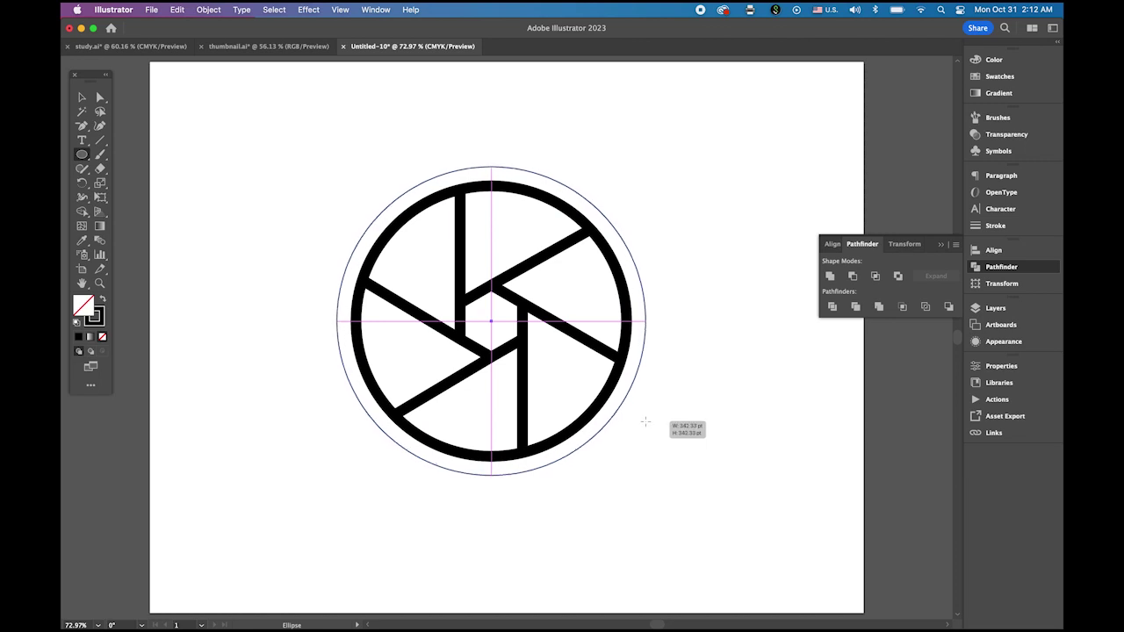
pyautogui.moveTo(646, 423); pyautogui.dragTo(646, 422)
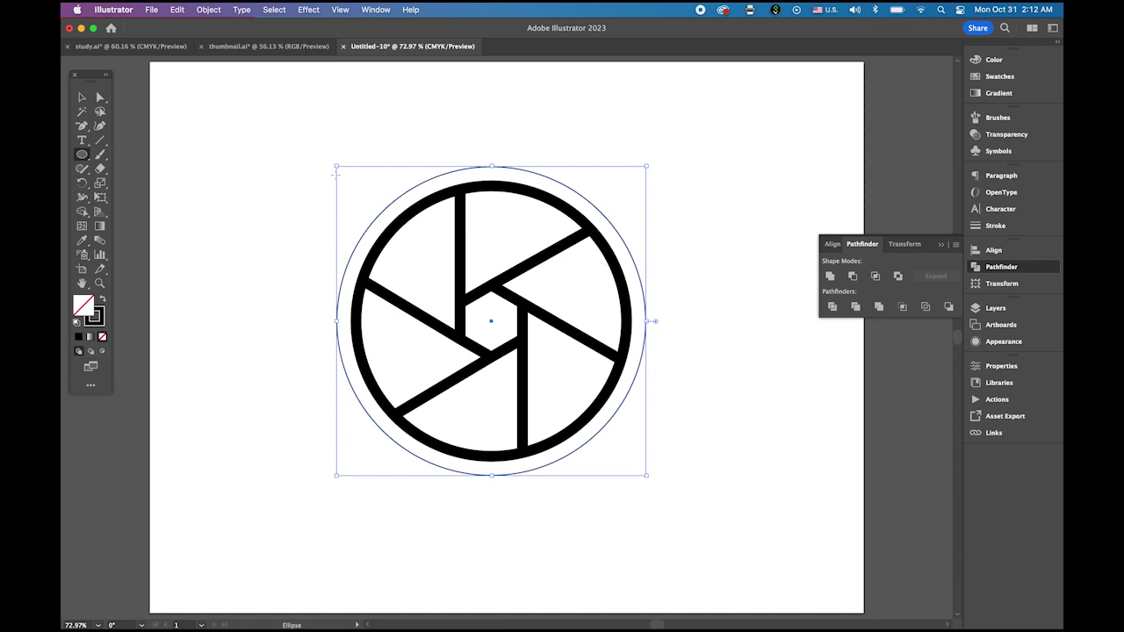
# Send the outer circle to the back and give it a solid black fill.
pyautogui.click(82, 99)
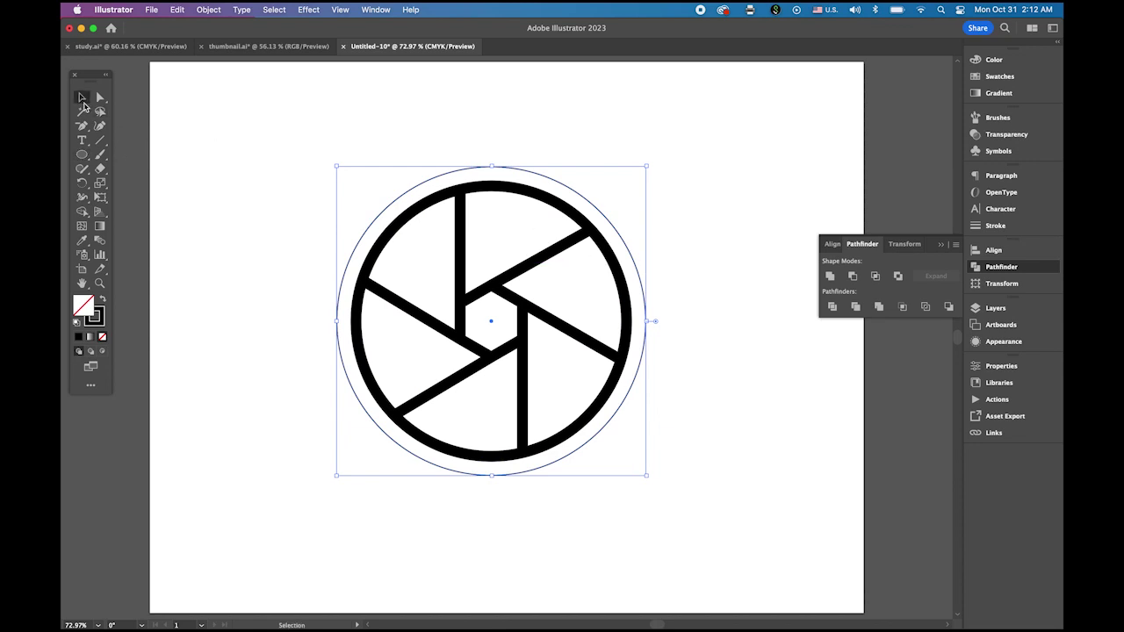
pyautogui.click(516, 167)
pyautogui.click(520, 171)
pyautogui.click(208, 10)
pyautogui.moveTo(213, 43)
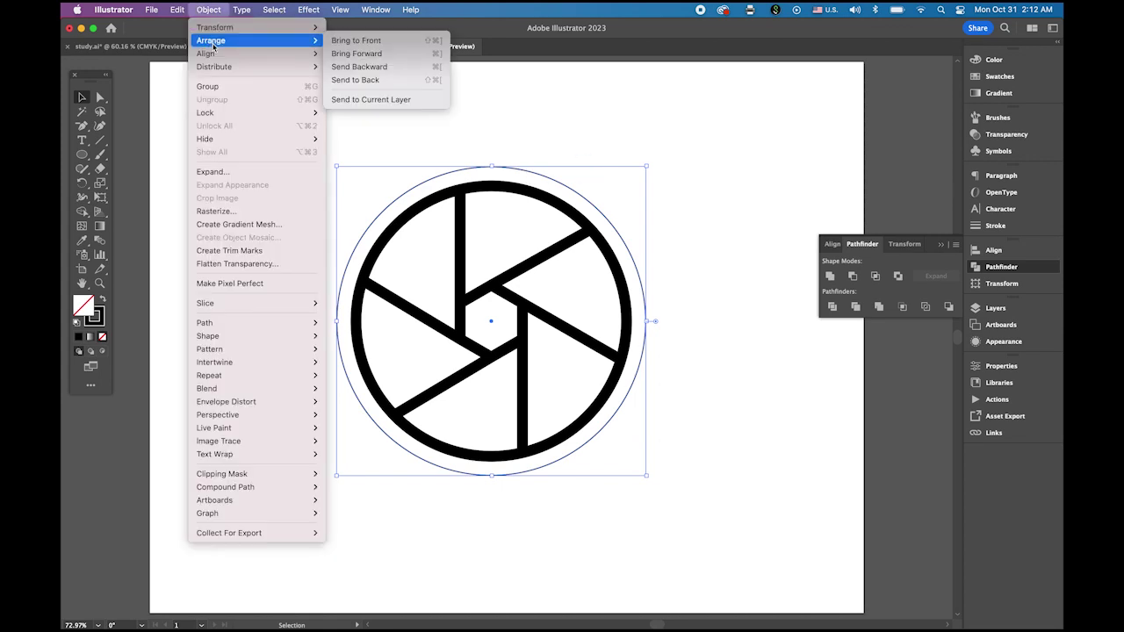
pyautogui.click(356, 80)
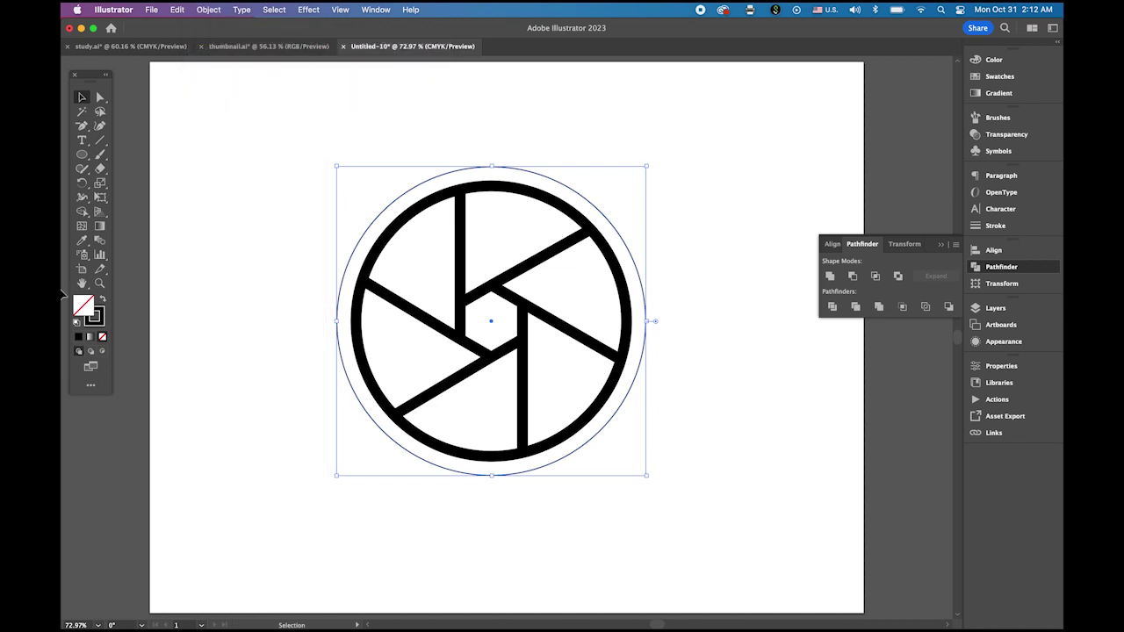
pyautogui.click(102, 300)
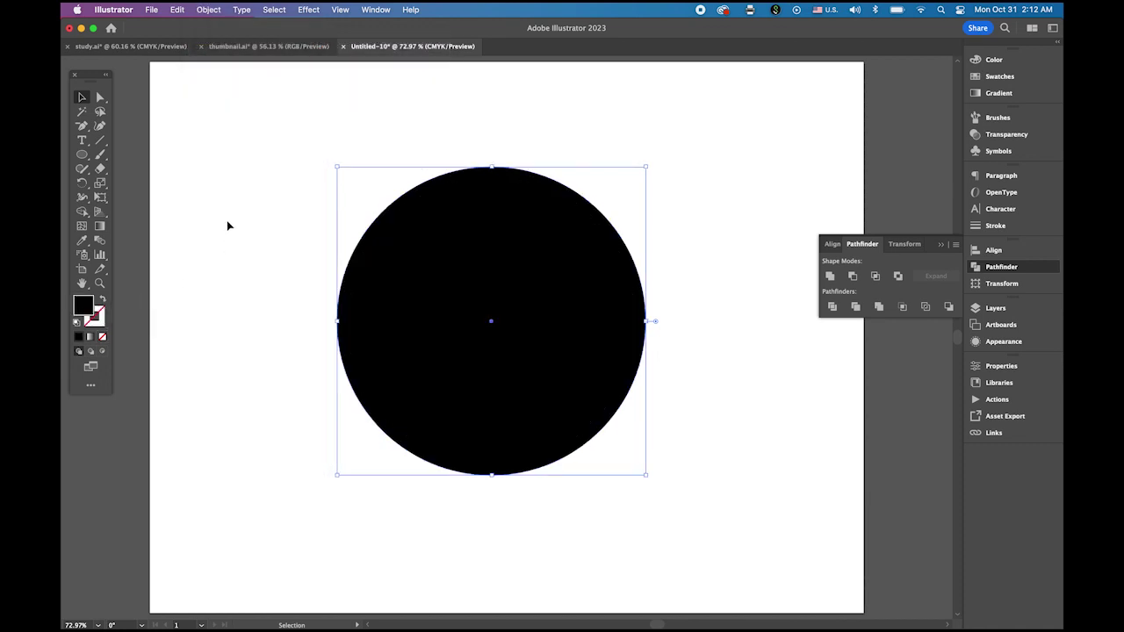
# Select the black circle and shutter together and apply Pathfinder Minus Front.
pyautogui.moveTo(369, 143); pyautogui.dragTo(646, 389)
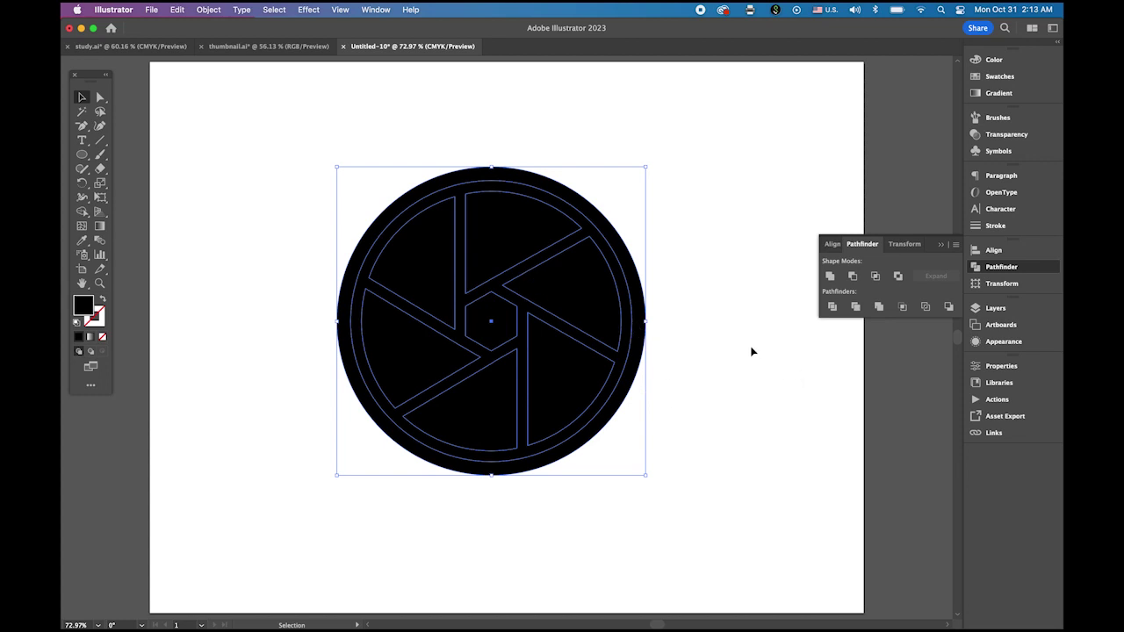
pyautogui.click(650, 308)
pyautogui.click(621, 288)
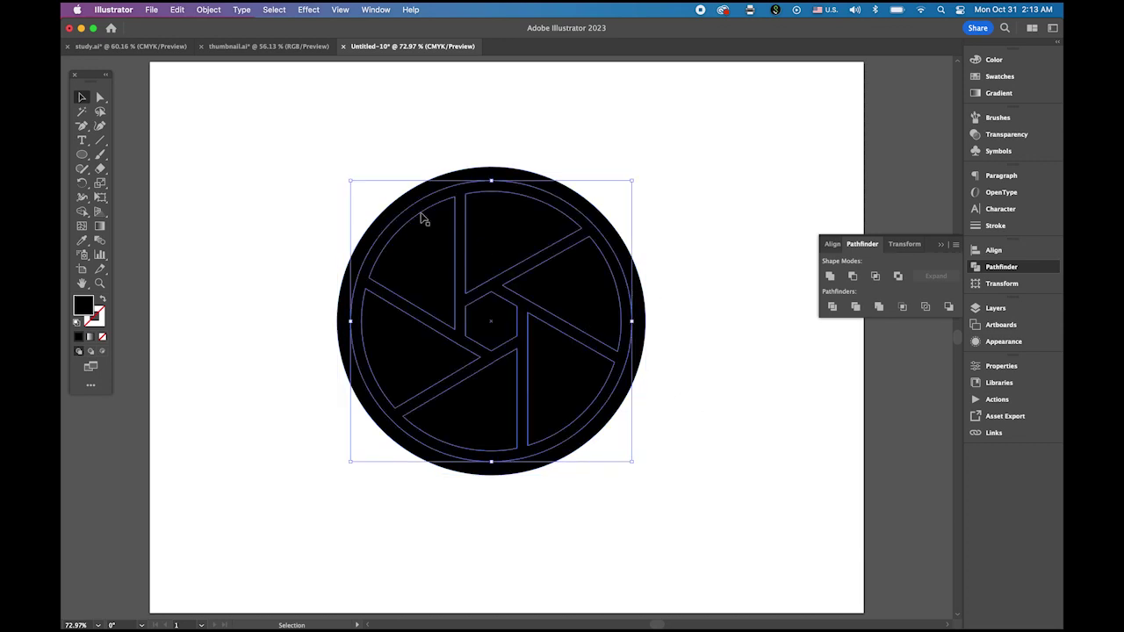
pyautogui.press('super+a')
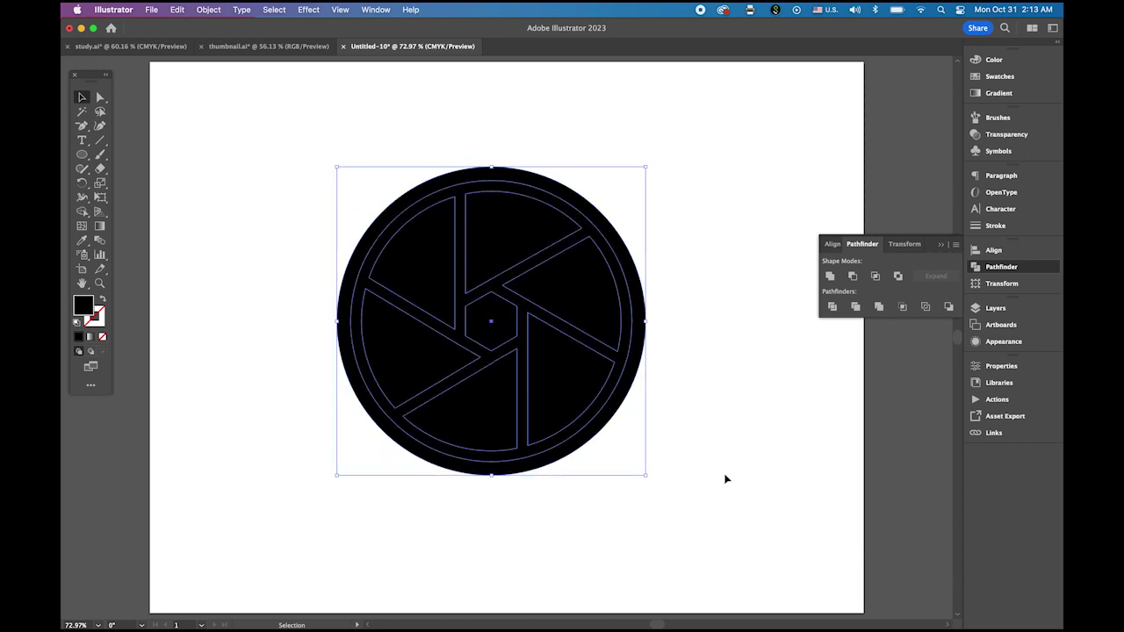
pyautogui.click(852, 278)
pyautogui.click(746, 403)
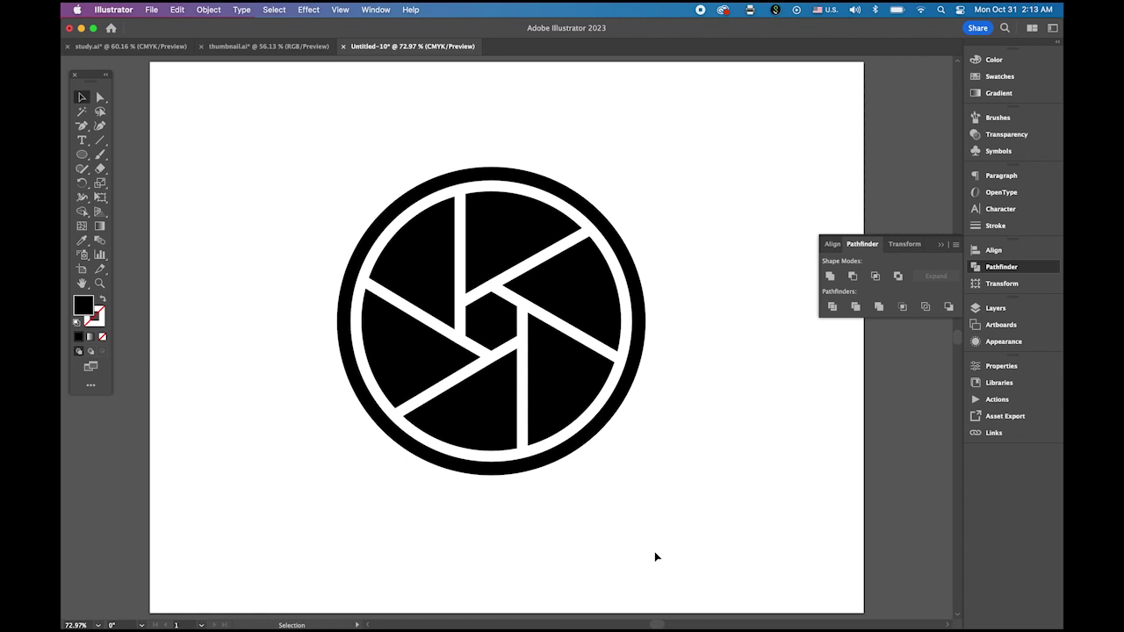
# Delete the black centre hexagon with Shape Builder, leaving an open white aperture.
pyautogui.click(499, 327)
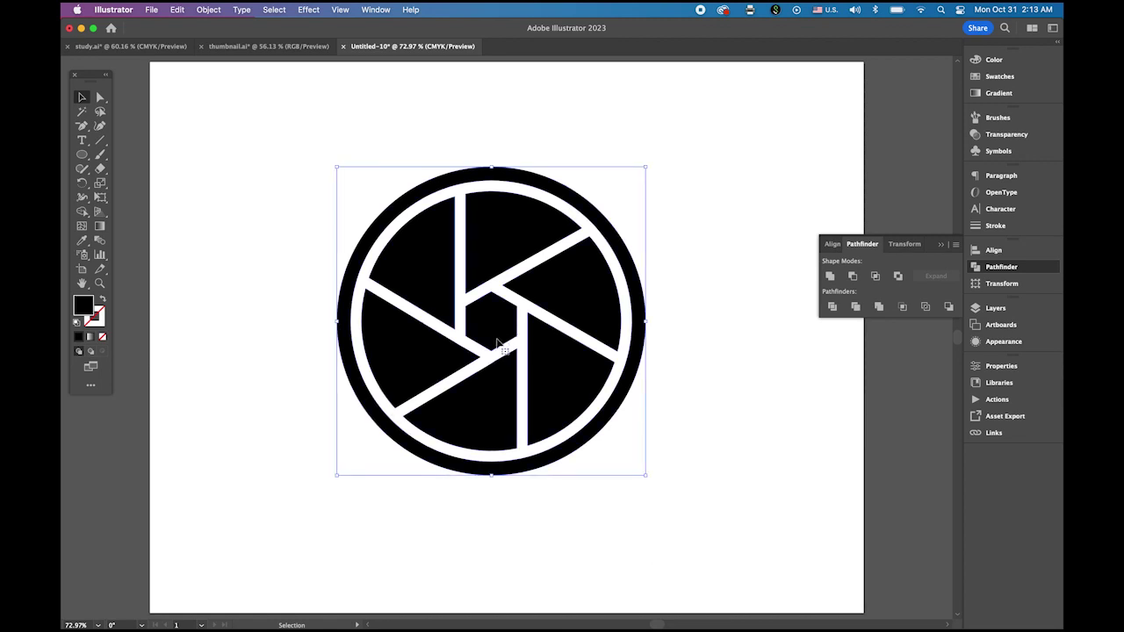
pyautogui.click(83, 213)
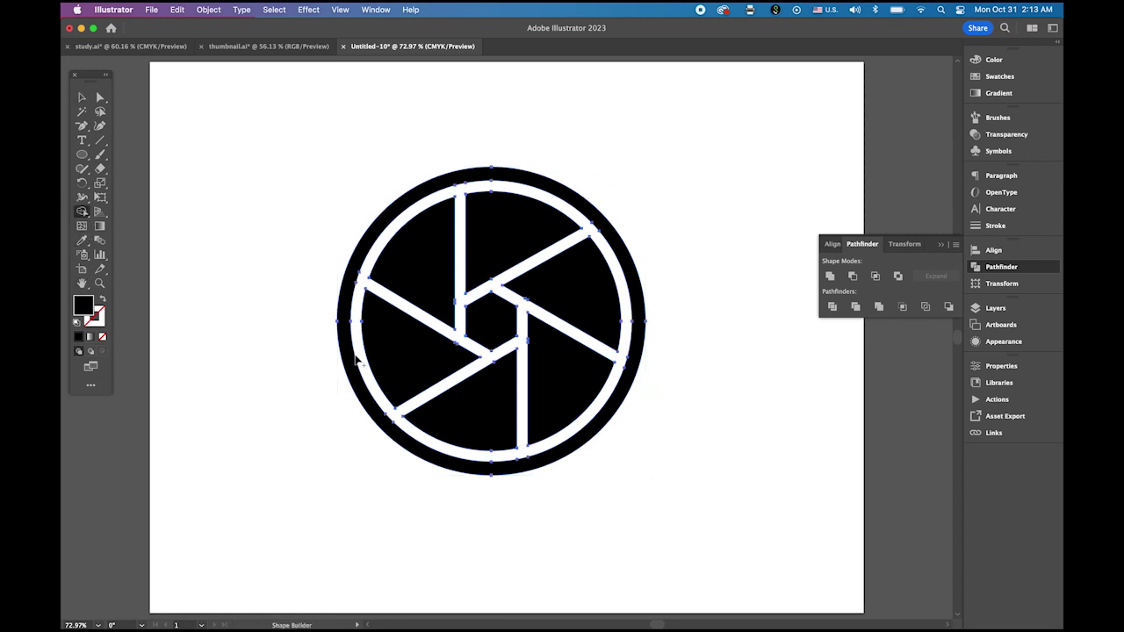
pyautogui.click(492, 322)
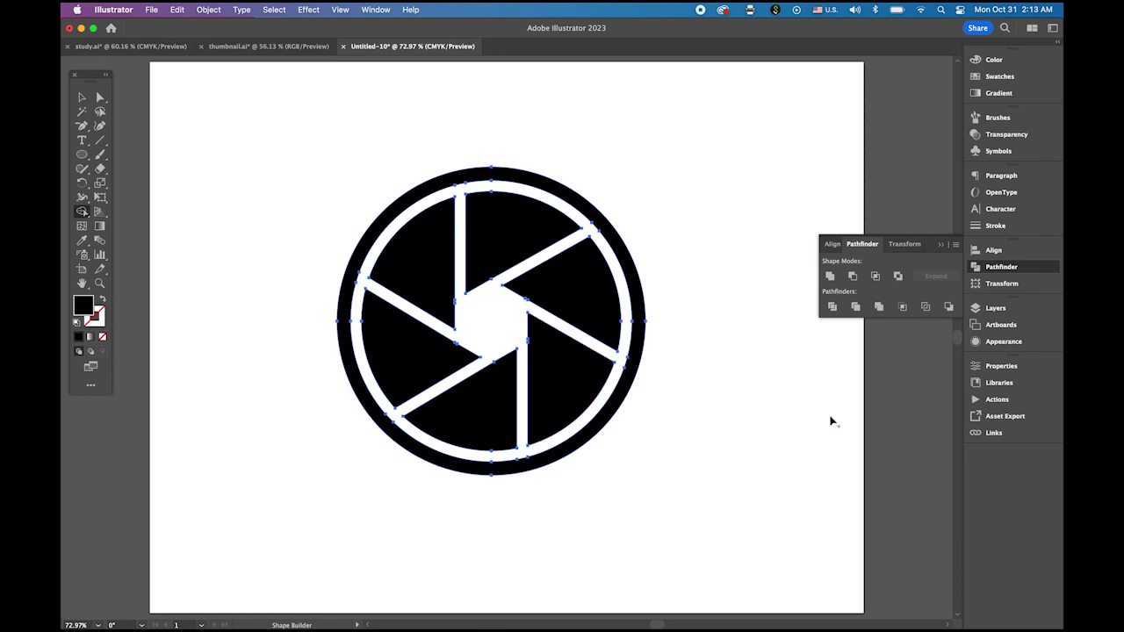
pyautogui.click(80, 98)
pyautogui.click(242, 149)
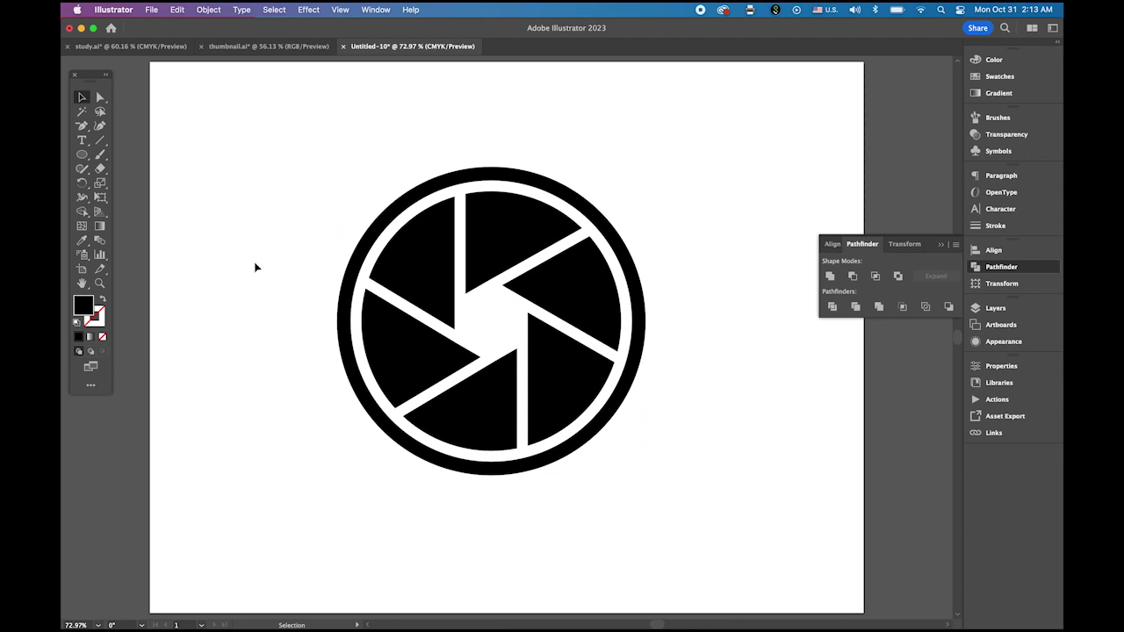
# Place the aperture copy beside the original and fill it with a light grey swatch.
pyautogui.moveTo(281, 177); pyautogui.dragTo(582, 422)
pyautogui.moveTo(554, 381); pyautogui.dragTo(755, 419)
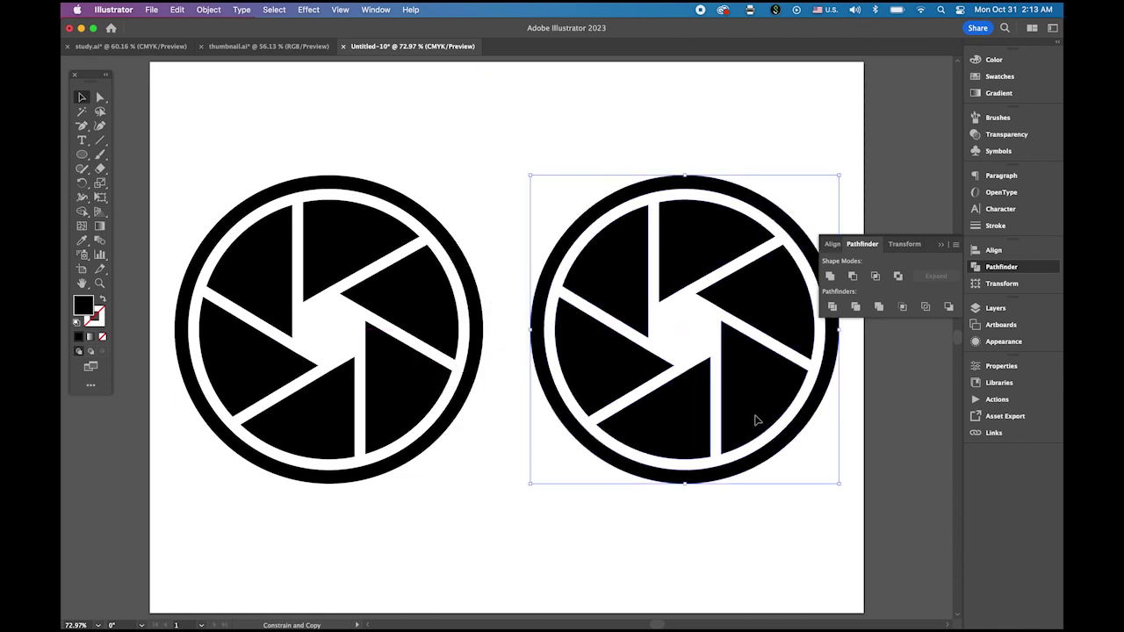
pyautogui.click(941, 246)
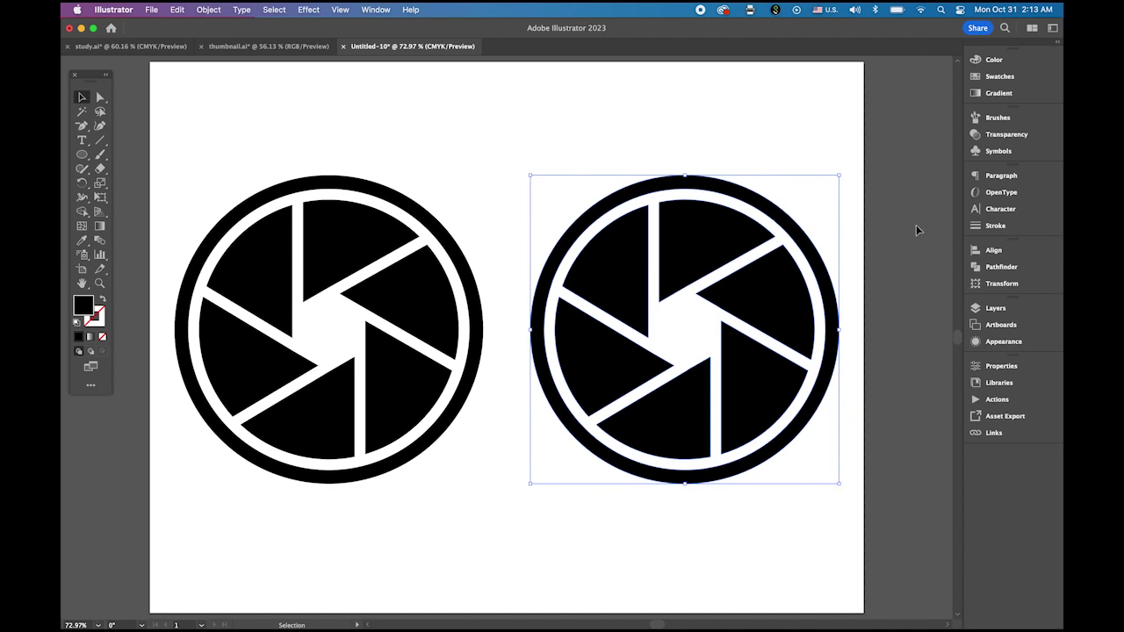
pyautogui.click(999, 81)
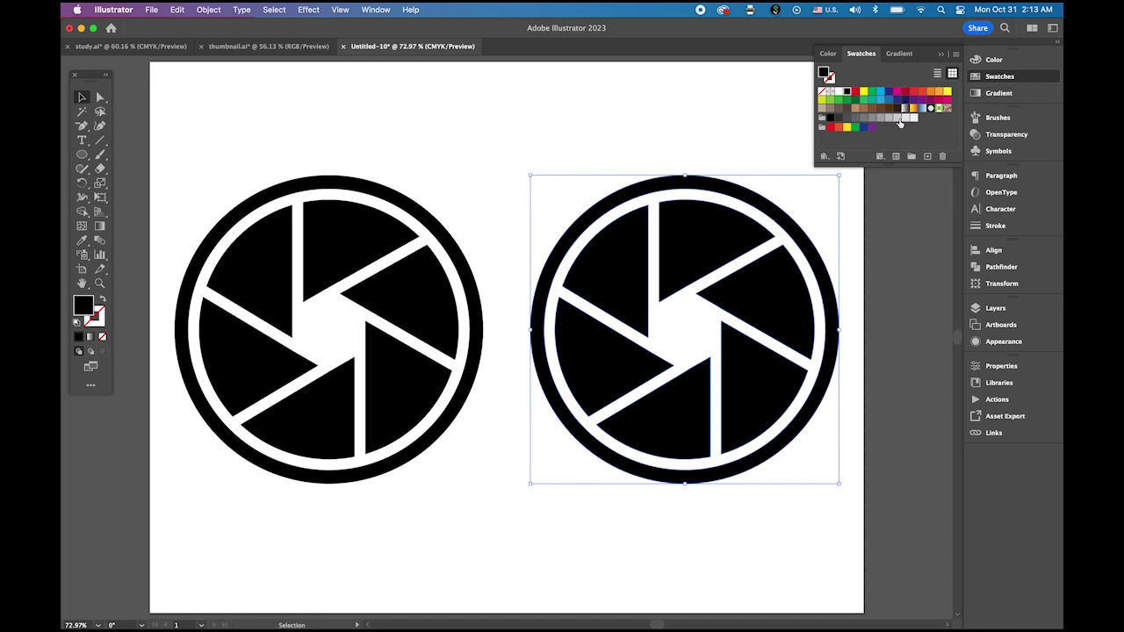
pyautogui.click(899, 119)
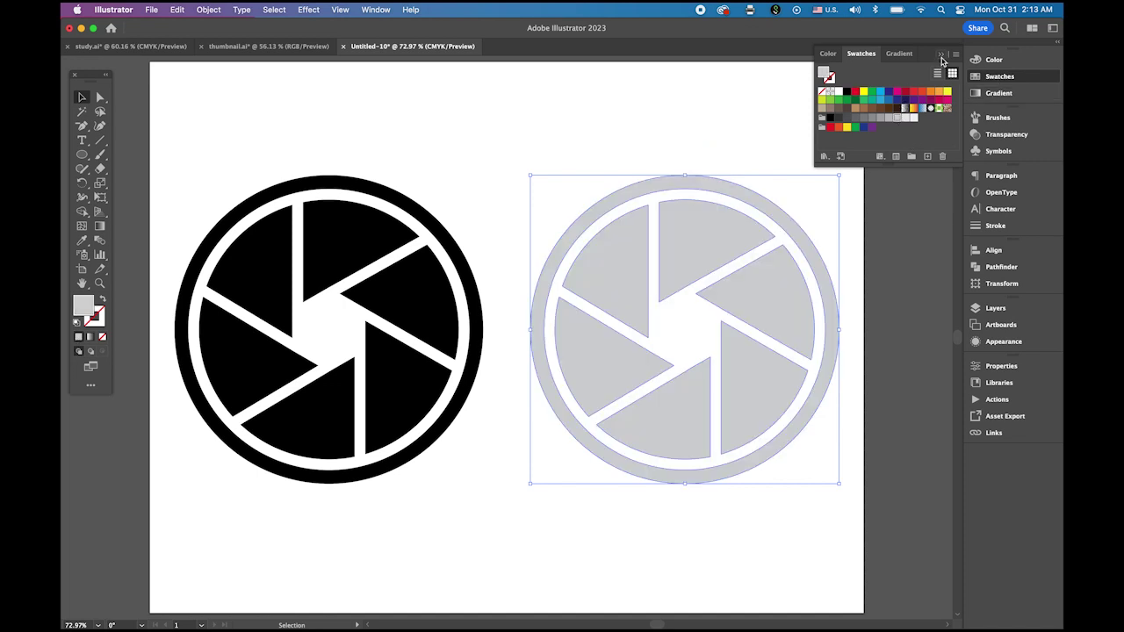
pyautogui.click(940, 55)
pyautogui.click(780, 98)
pyautogui.click(701, 232)
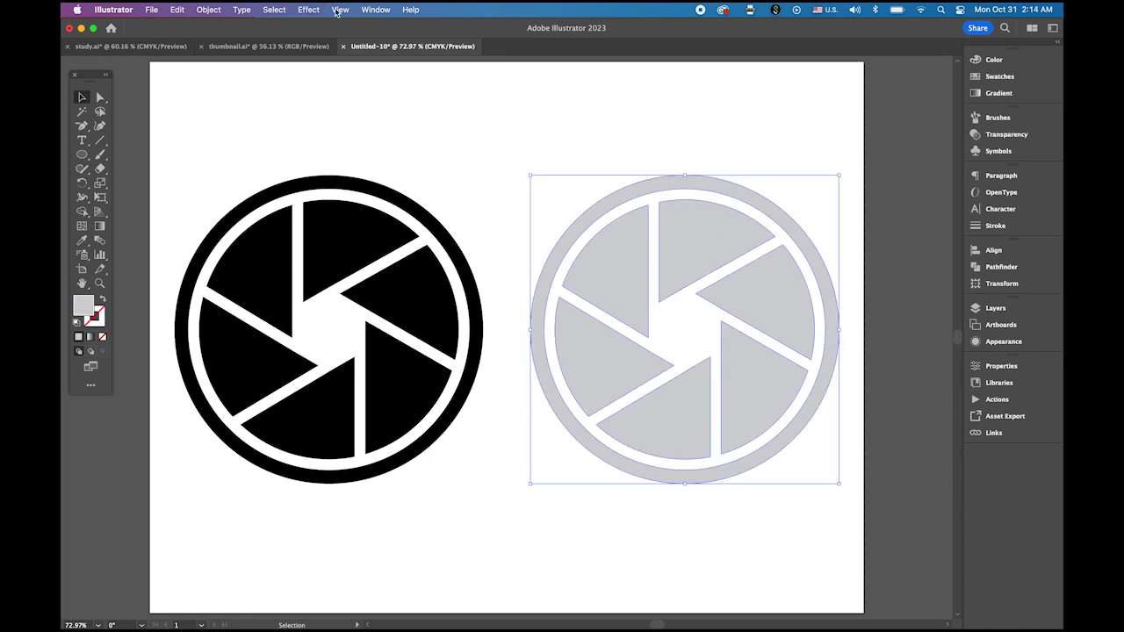
# Apply a 3D Extrude & Bevel effect to the grey aperture icon, 50 pt deep.
pyautogui.click(299, 10)
pyautogui.moveTo(355, 95)
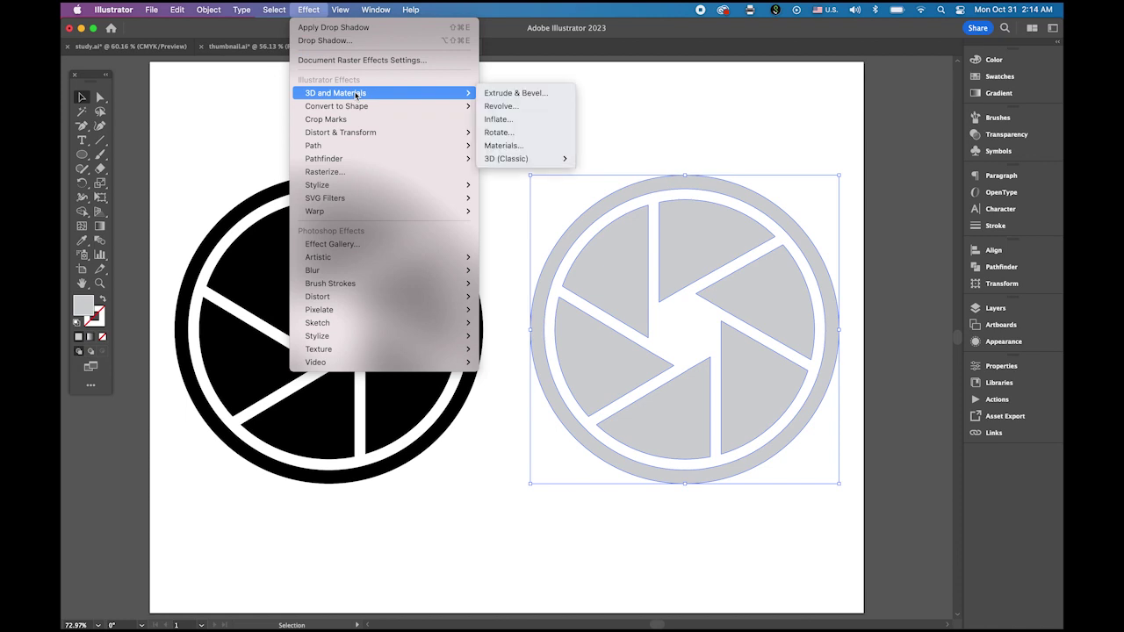
pyautogui.click(517, 93)
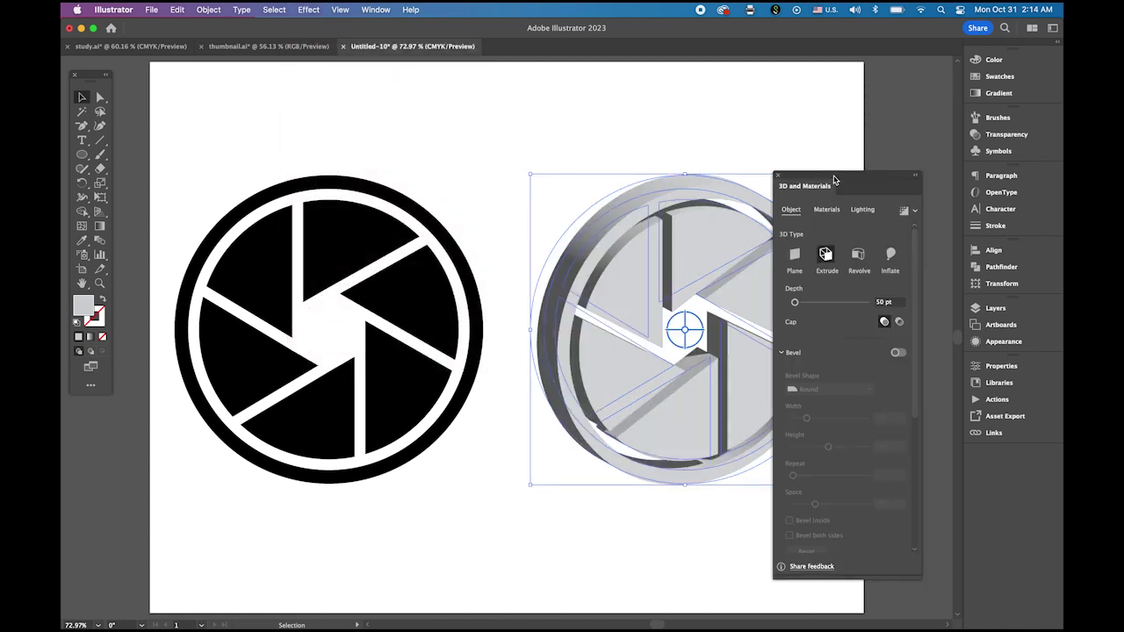
pyautogui.moveTo(845, 183); pyautogui.dragTo(400, 114)
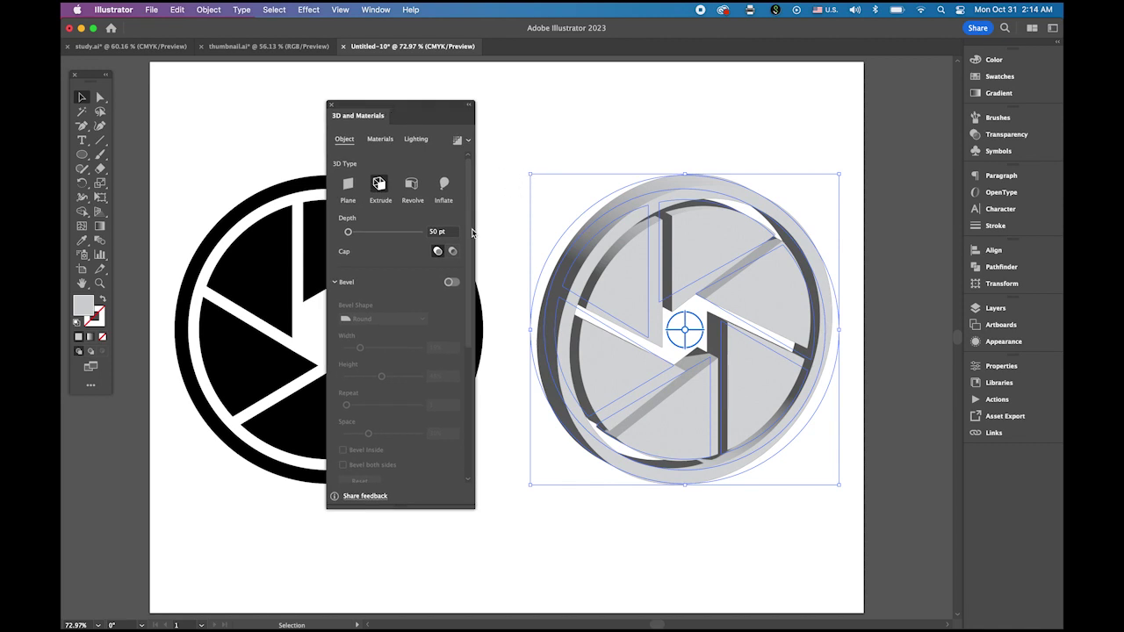
pyautogui.moveTo(472, 236); pyautogui.dragTo(472, 330)
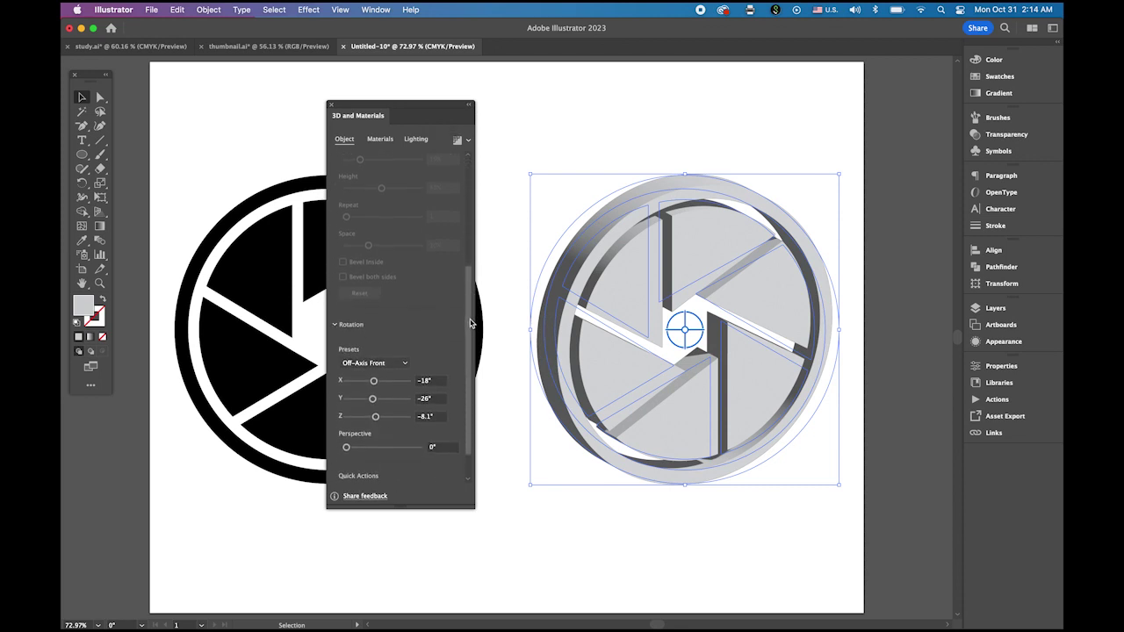
# Set the 3D rotation preset to Front and raise perspective to about 34°.
pyautogui.click(405, 364)
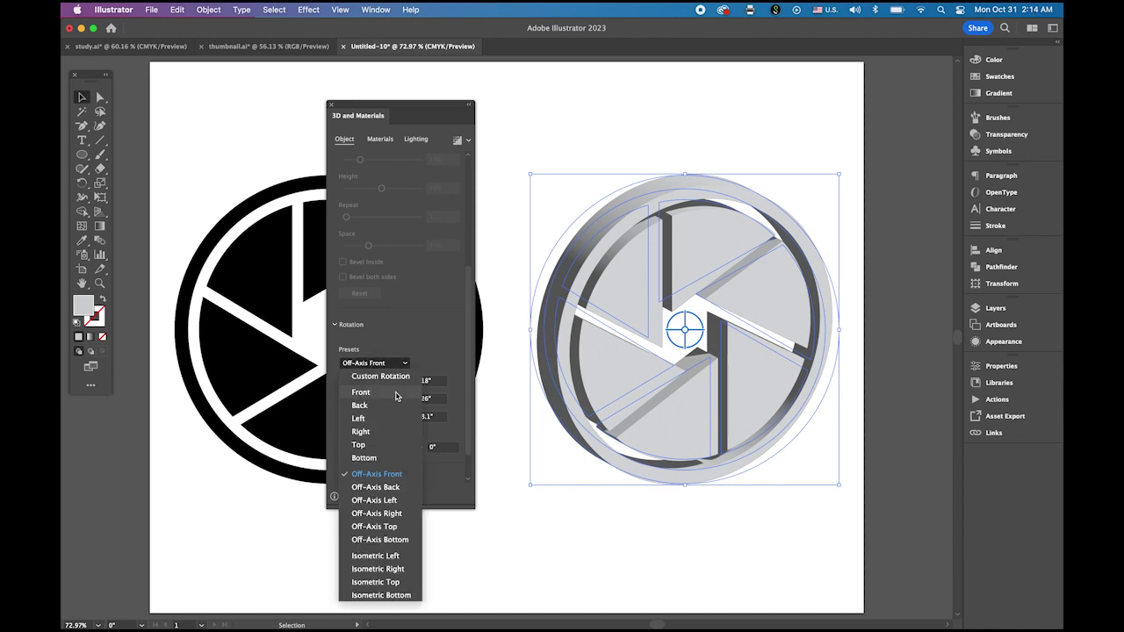
pyautogui.click(396, 393)
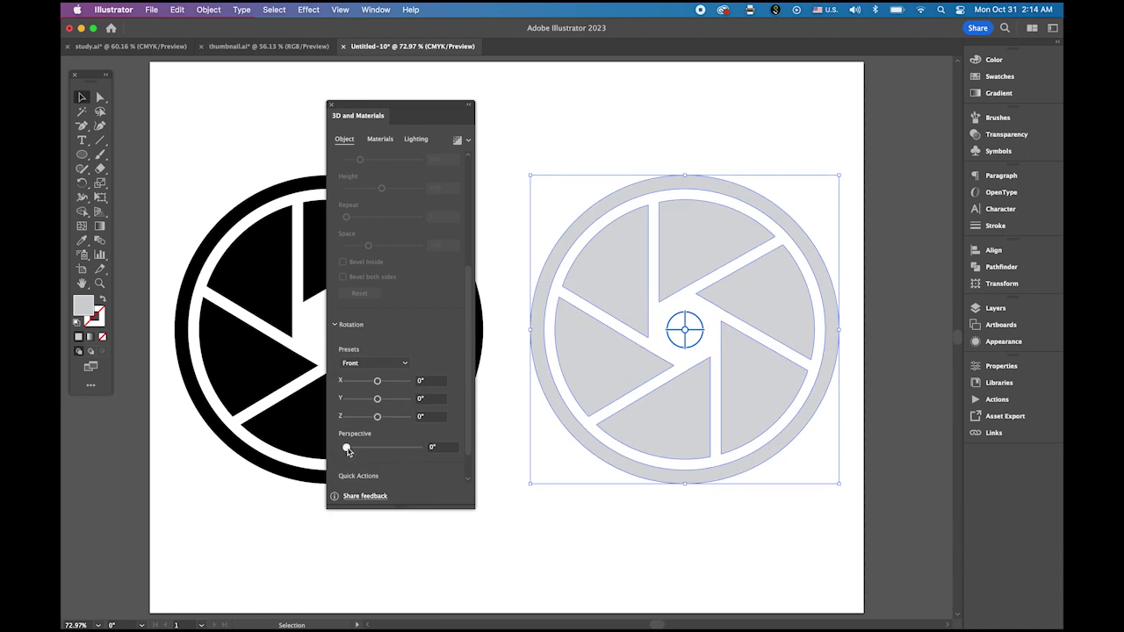
pyautogui.moveTo(347, 450)
pyautogui.mouseDown()
pyautogui.moveTo(383, 452)
pyautogui.moveTo(361, 452)
pyautogui.mouseUp()
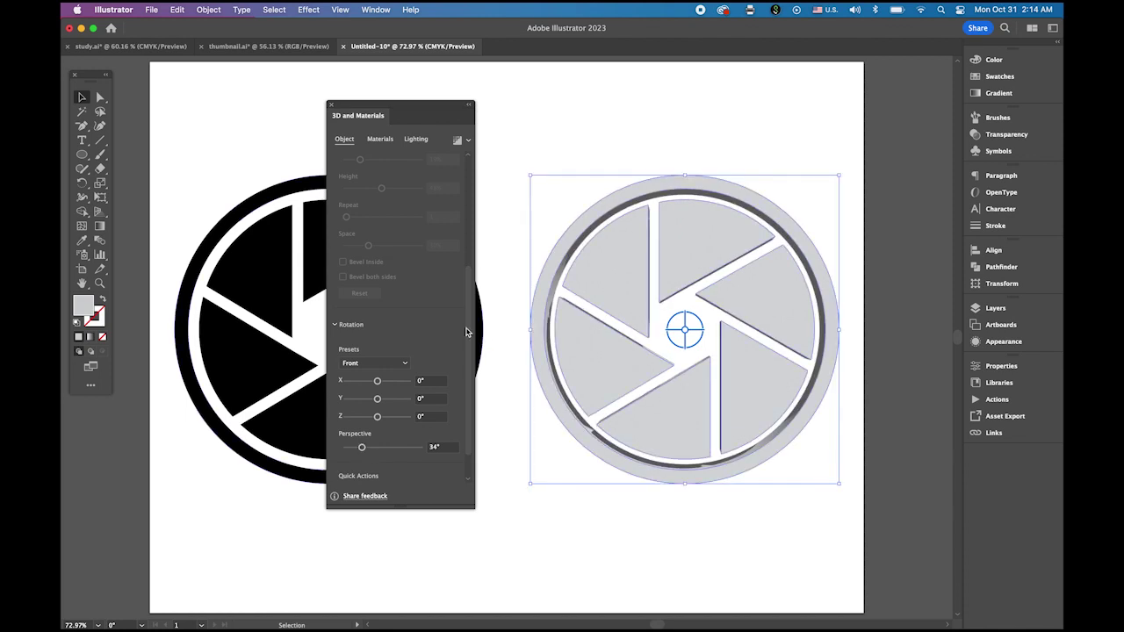
pyautogui.scroll(5, 466, 331)
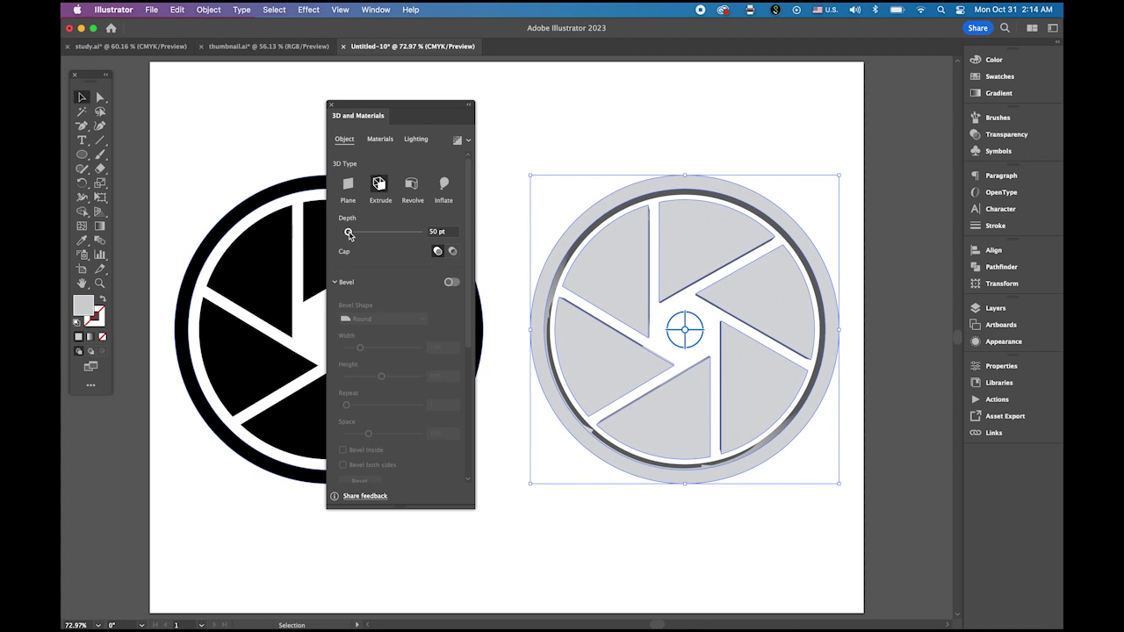
# Cut the extrusion depth to 17 pt and add a Round bevel at 16% width, 70% height.
pyautogui.moveTo(349, 233); pyautogui.dragTo(347, 234)
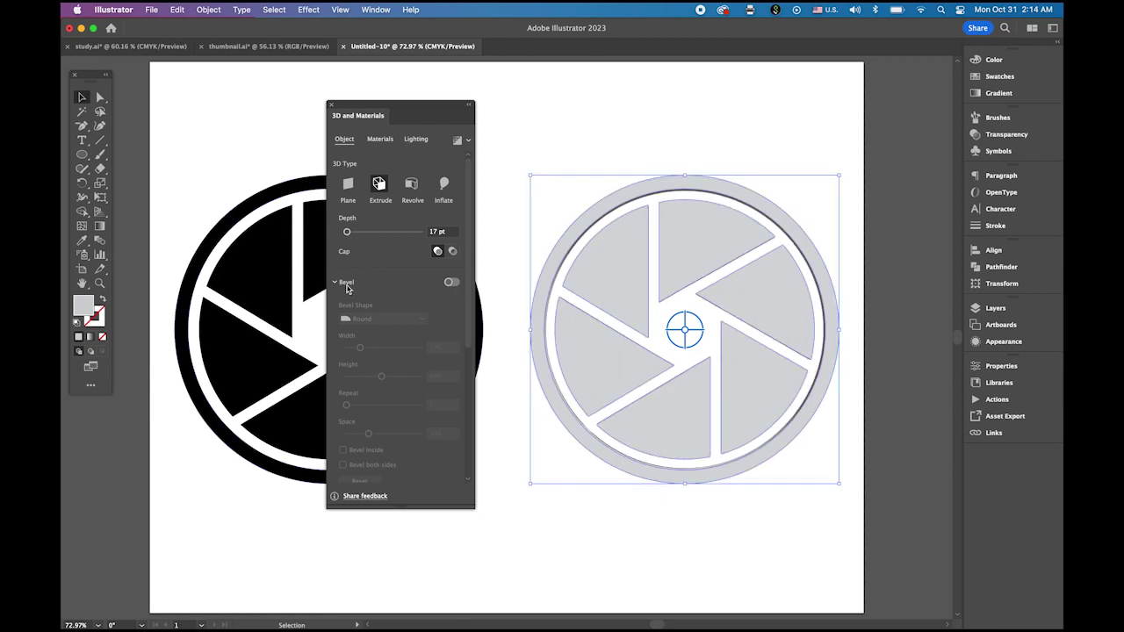
pyautogui.click(451, 282)
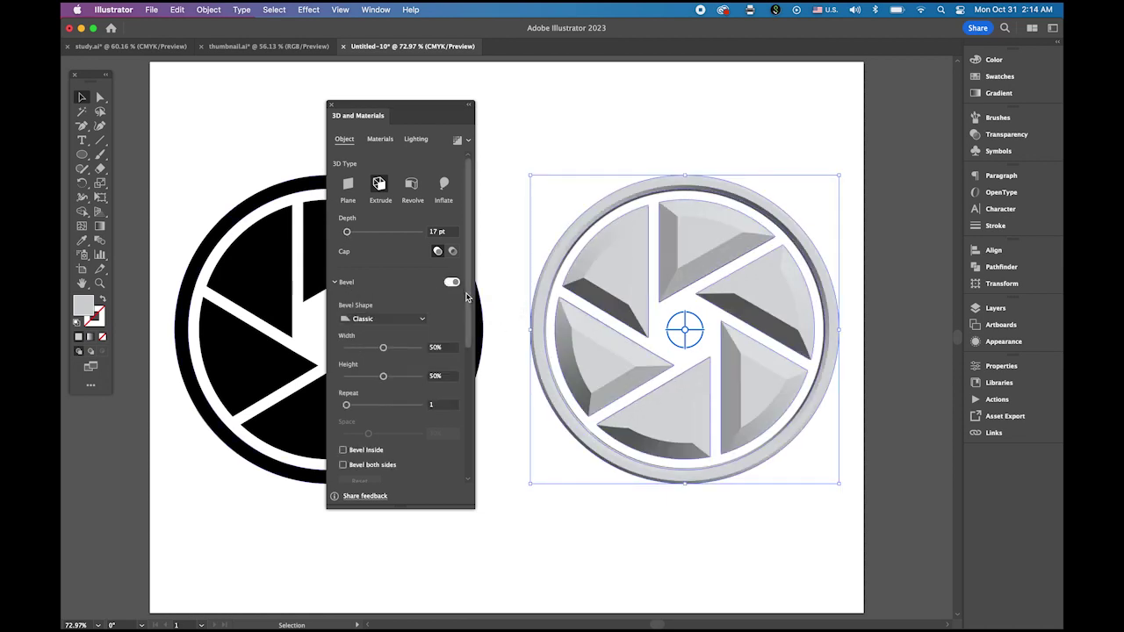
pyautogui.scroll(-2, 457, 307)
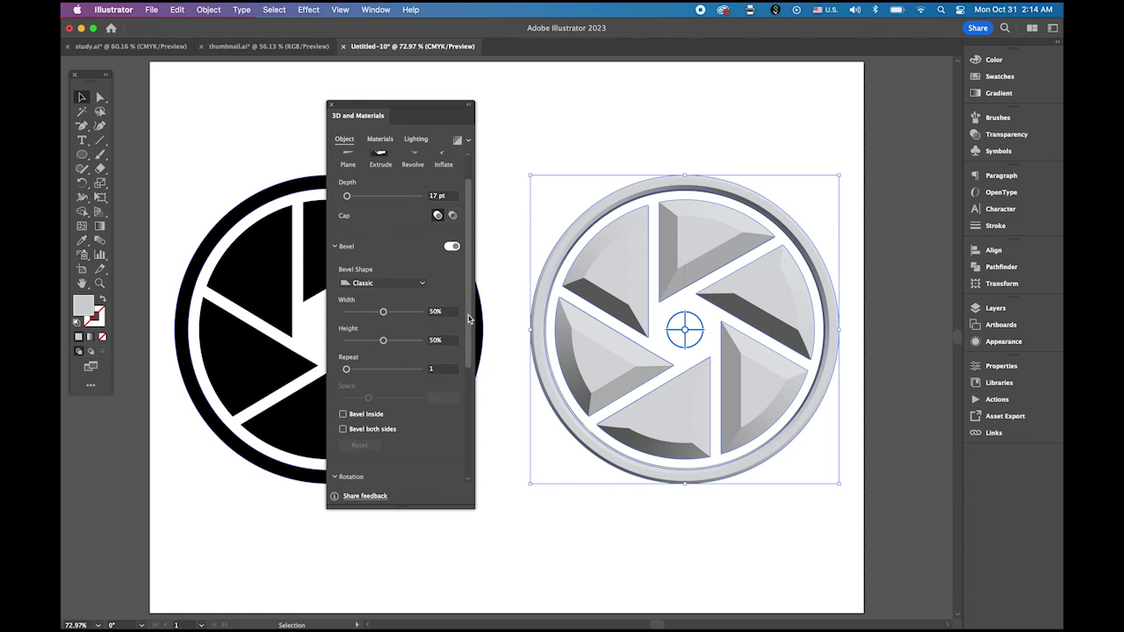
pyautogui.click(386, 279)
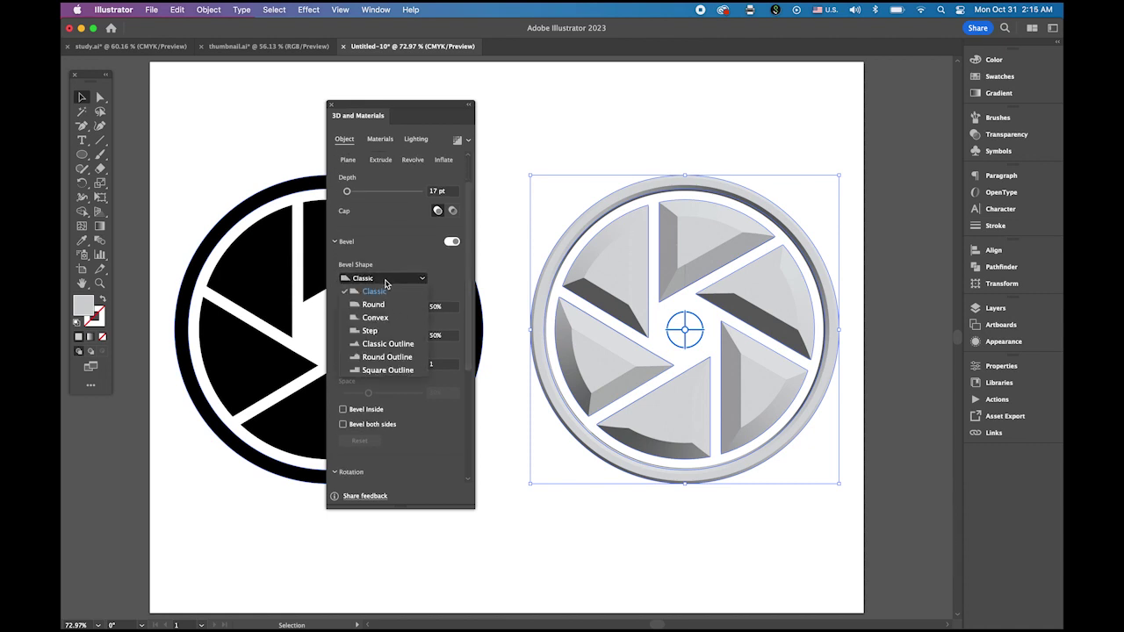
pyautogui.click(374, 305)
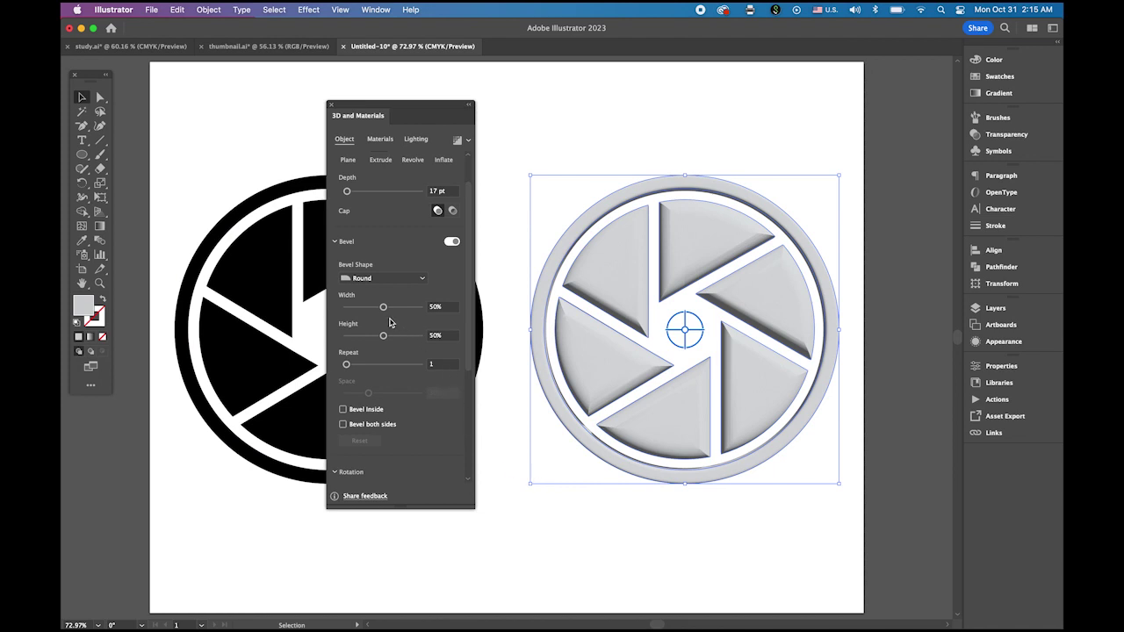
pyautogui.moveTo(383, 310); pyautogui.dragTo(398, 338)
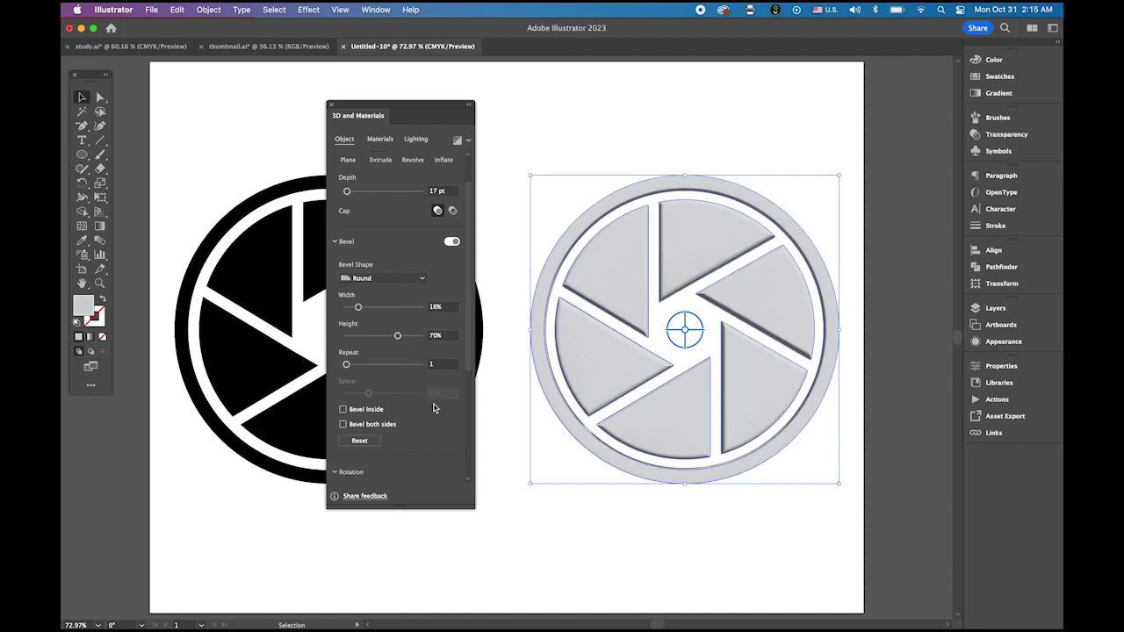
# Light the 3D icon with the Diffuse preset: 35% intensity, 90° height, 85% softness.
pyautogui.click(415, 141)
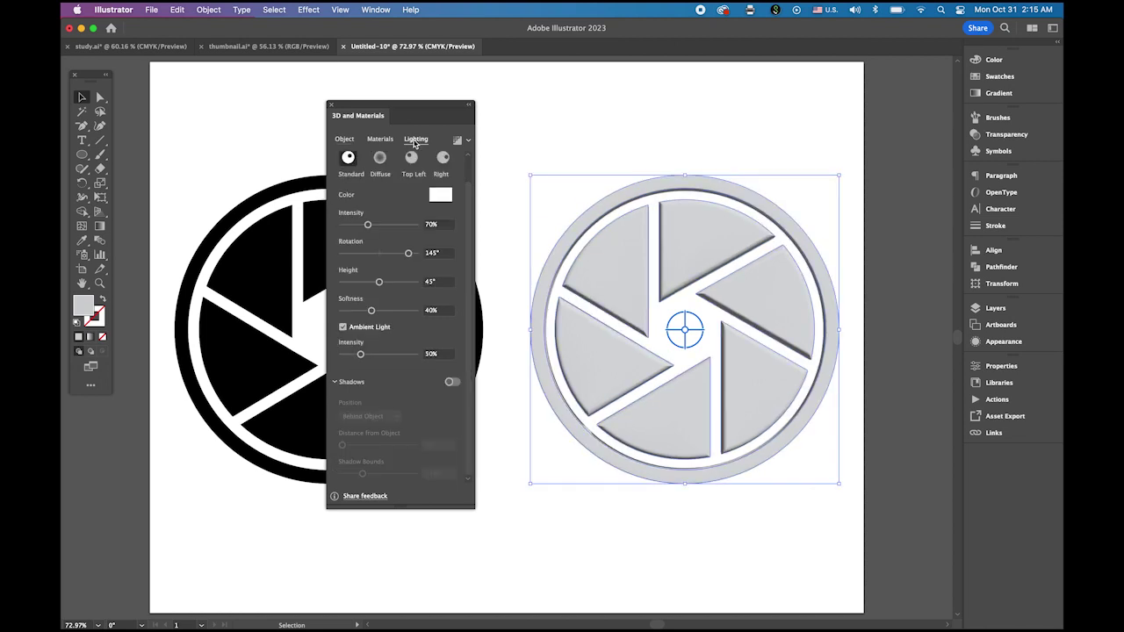
pyautogui.click(380, 157)
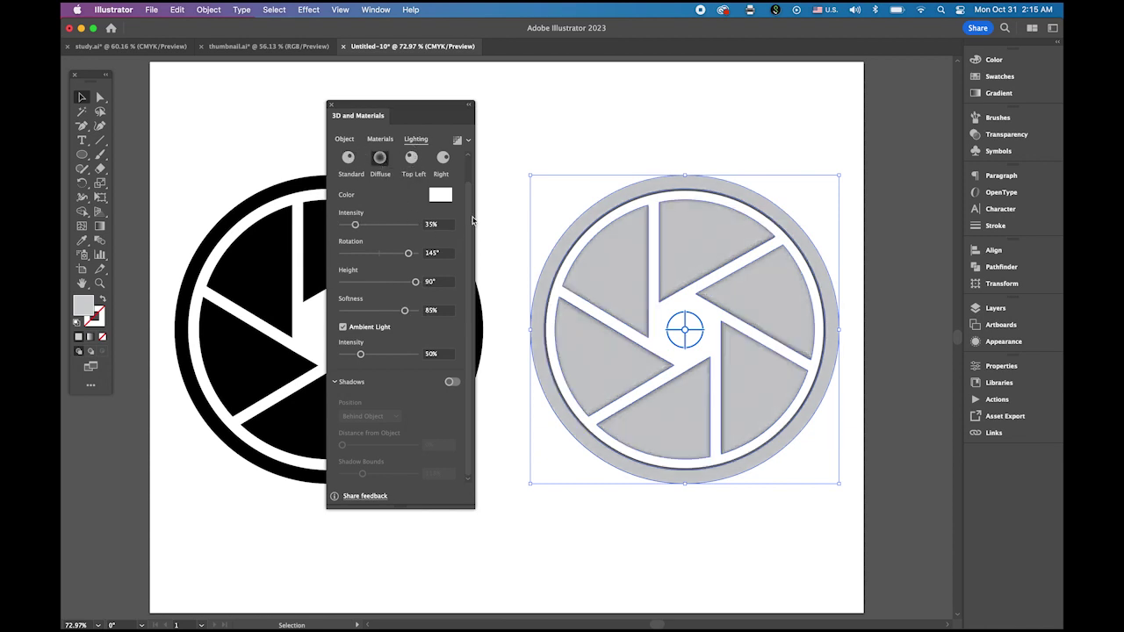
pyautogui.click(380, 139)
pyautogui.scroll(-2, 466, 239)
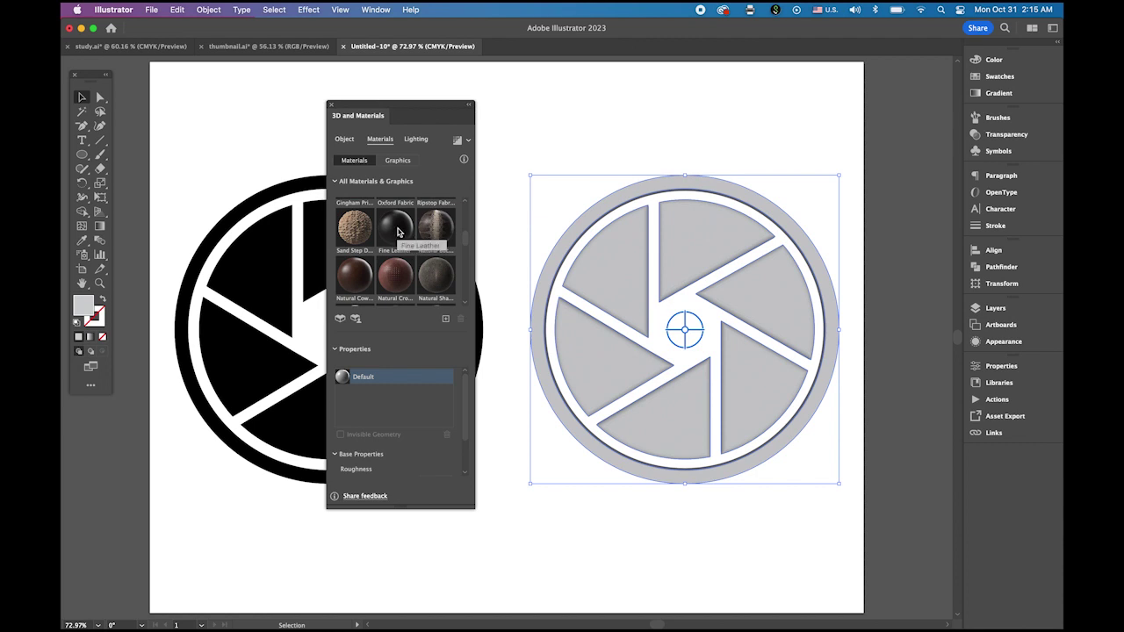
# Cover the 3D icon in Fine Leather and light it from Top Left at 184% intensity, 52° height.
pyautogui.click(398, 230)
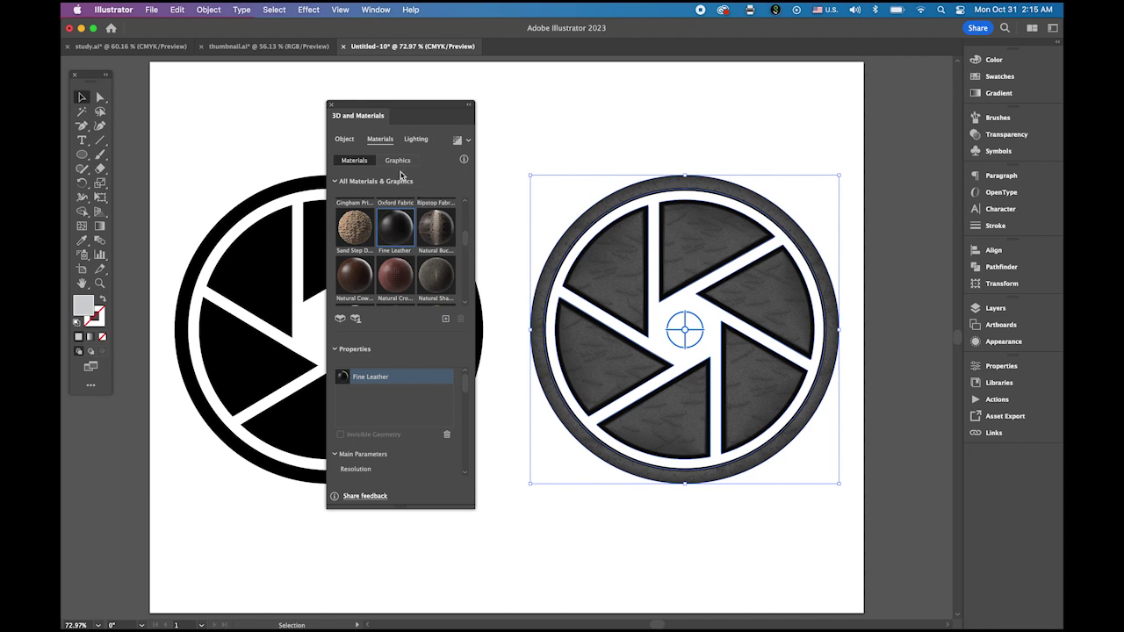
pyautogui.click(413, 141)
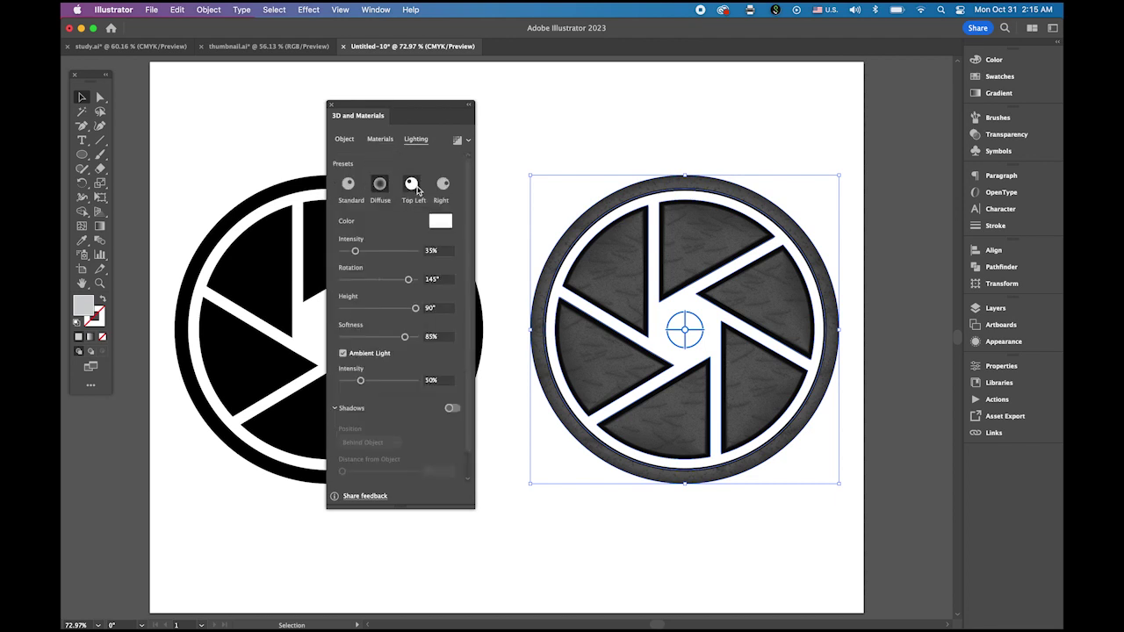
pyautogui.click(412, 184)
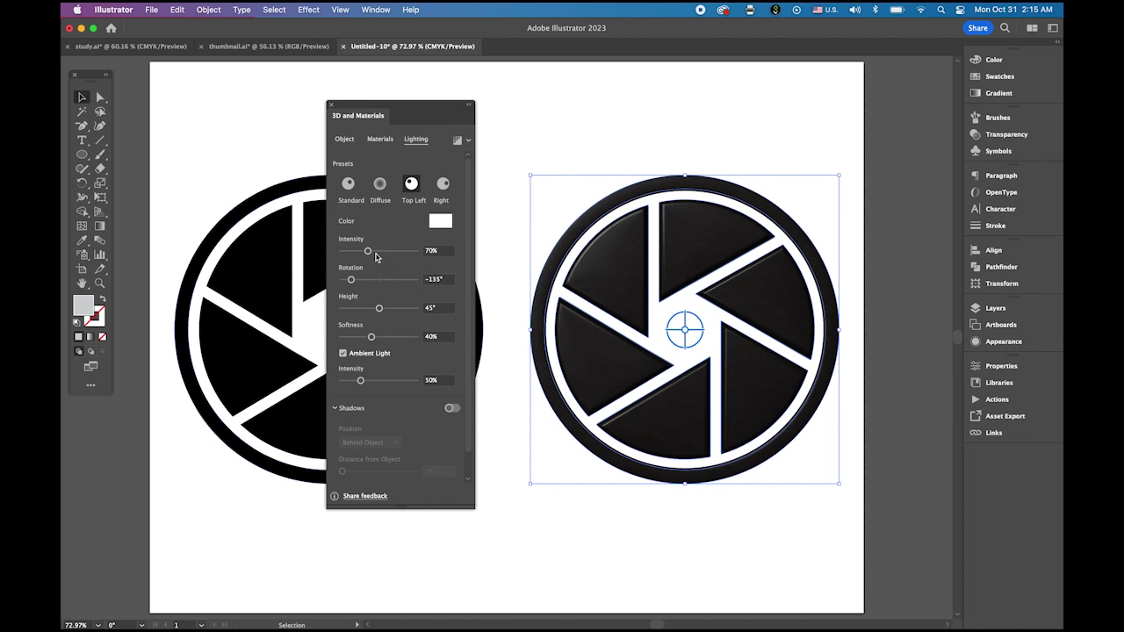
pyautogui.moveTo(370, 253); pyautogui.dragTo(414, 259)
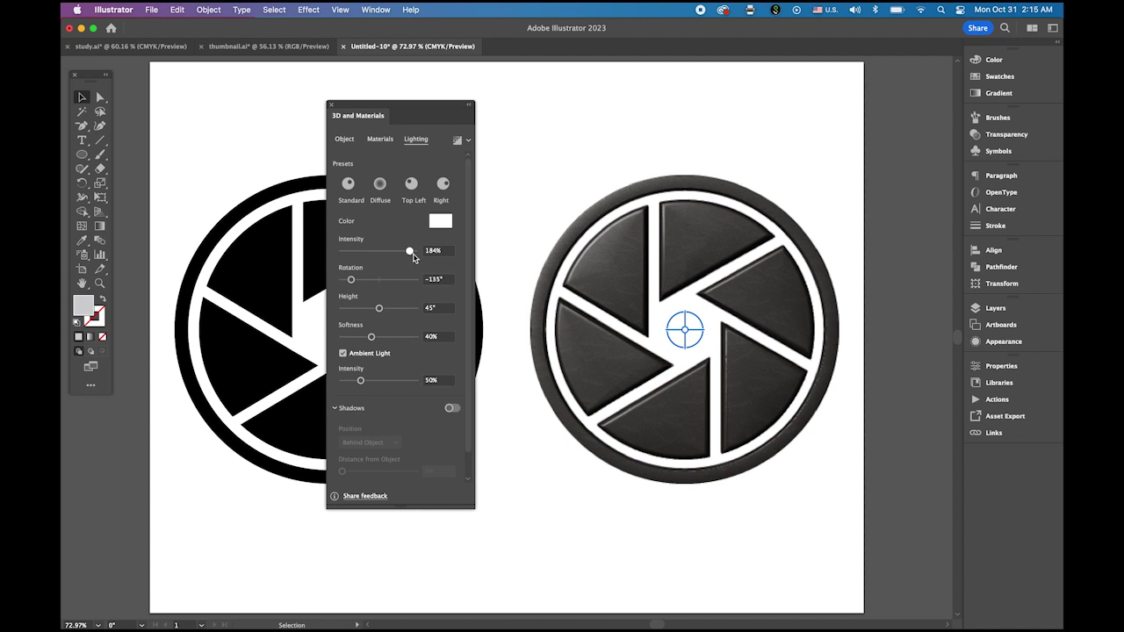
pyautogui.moveTo(413, 257); pyautogui.dragTo(414, 257)
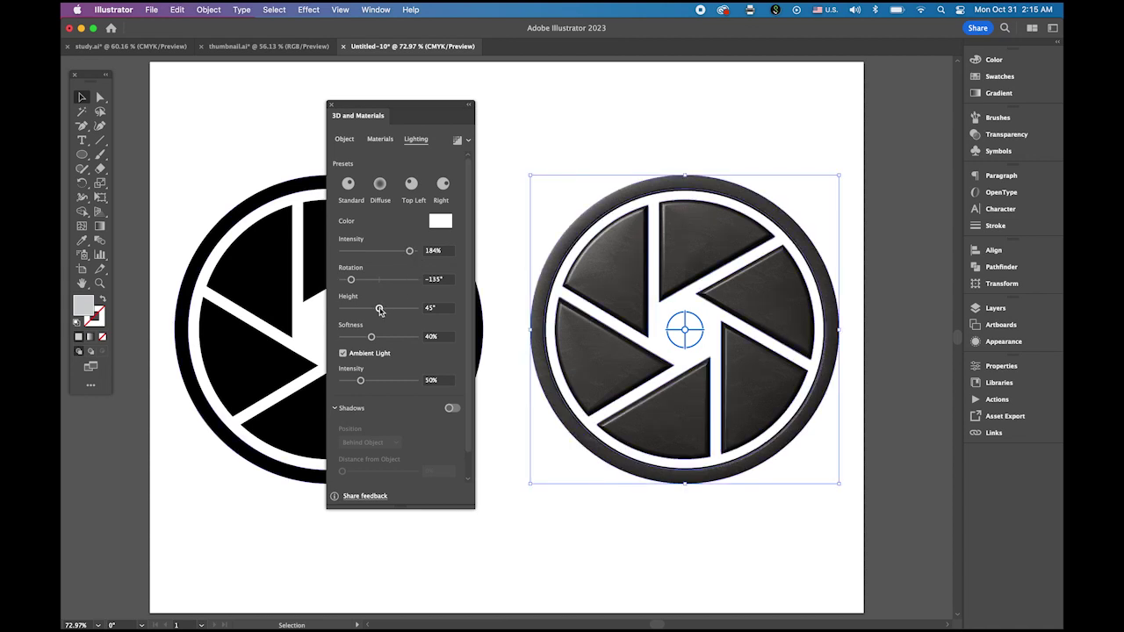
pyautogui.moveTo(379, 309); pyautogui.dragTo(384, 311)
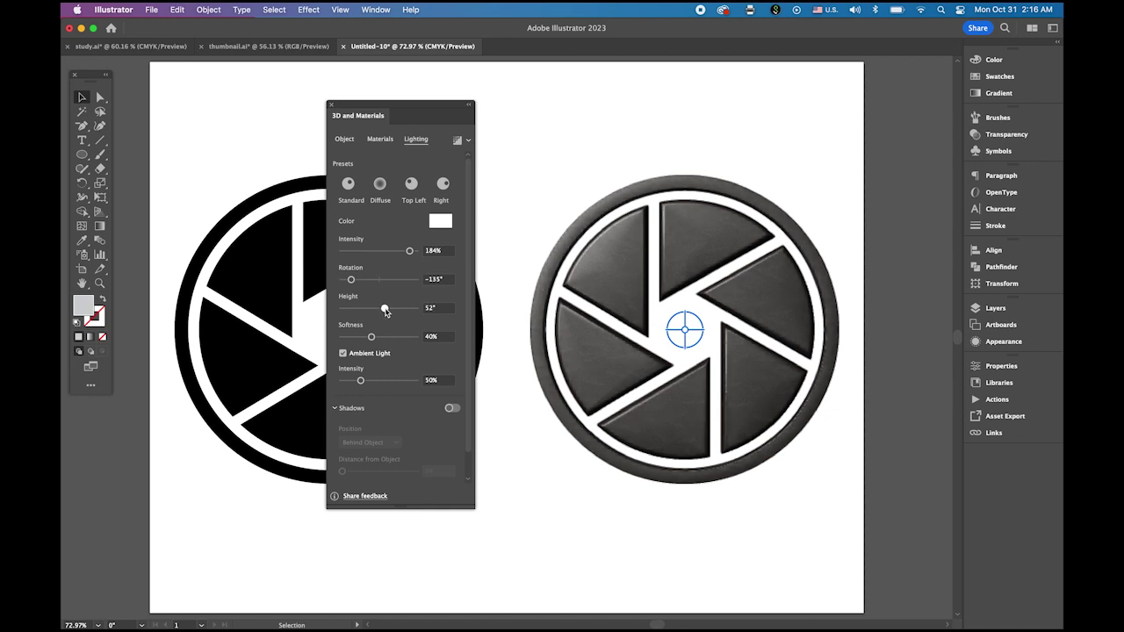
pyautogui.moveTo(386, 311); pyautogui.dragTo(385, 311)
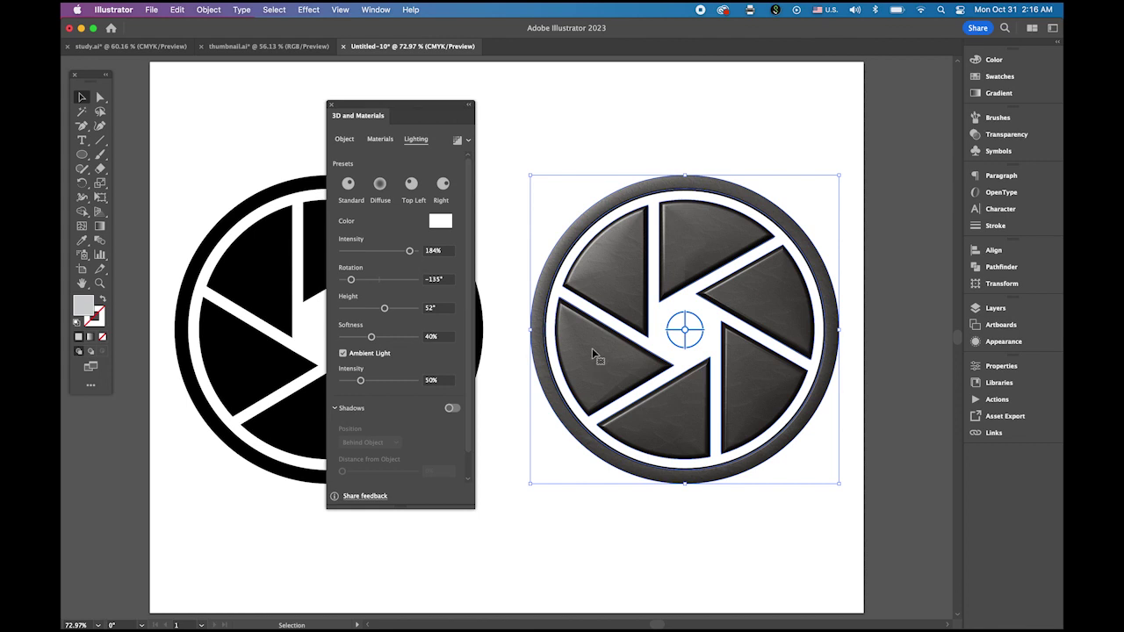
# Add the aperture title text below the flat black logo and enlarge it.
pyautogui.click(331, 106)
pyautogui.click(552, 153)
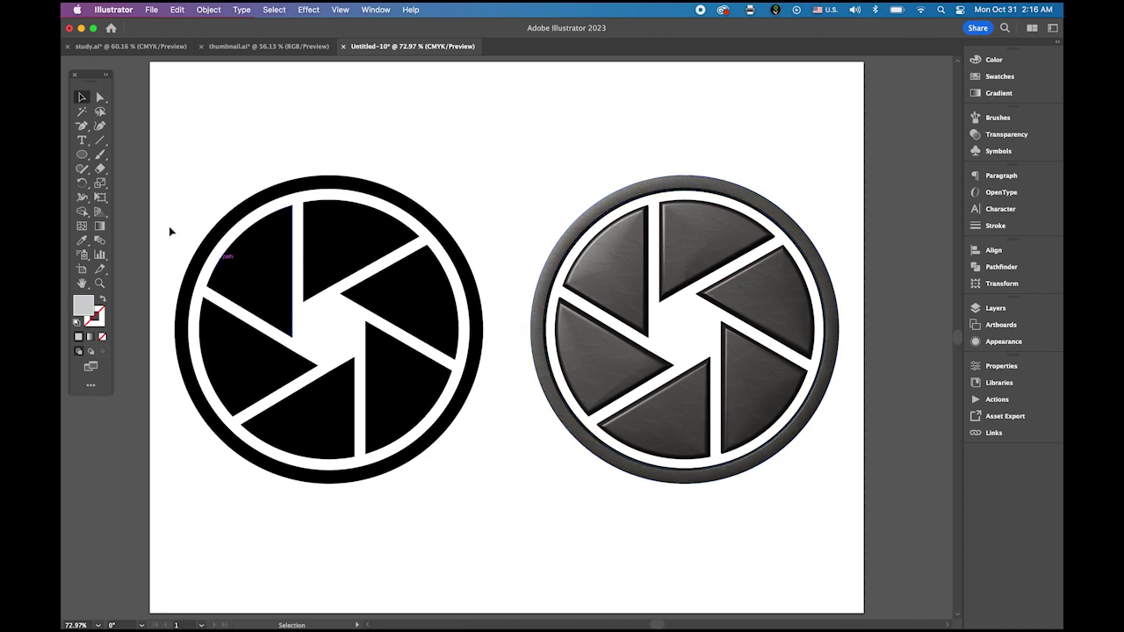
pyautogui.click(82, 141)
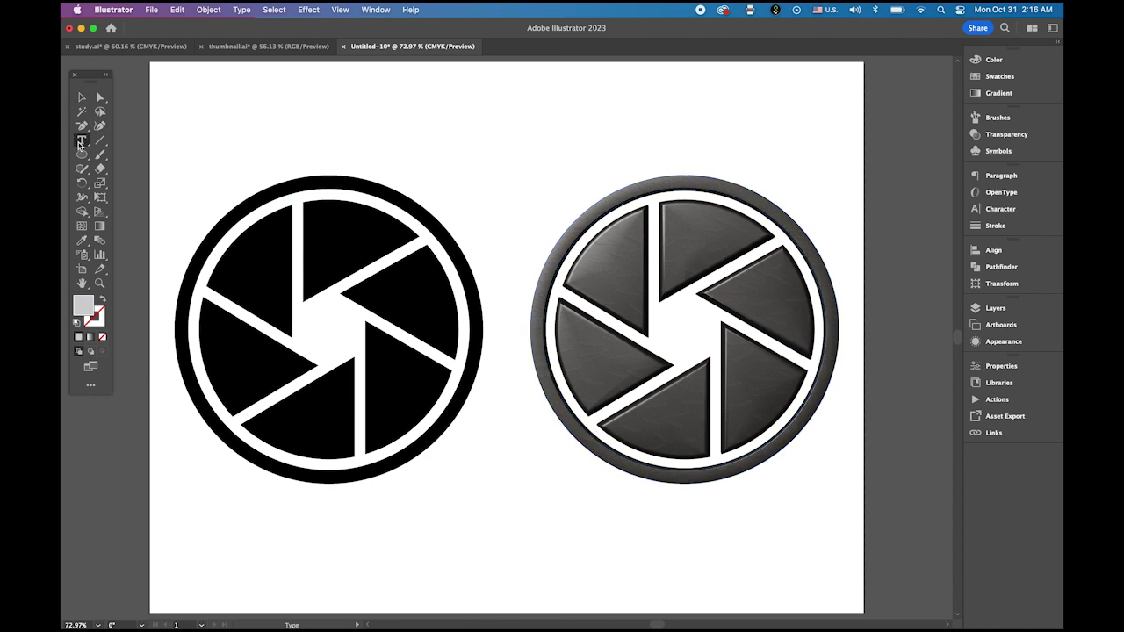
pyautogui.click(314, 520)
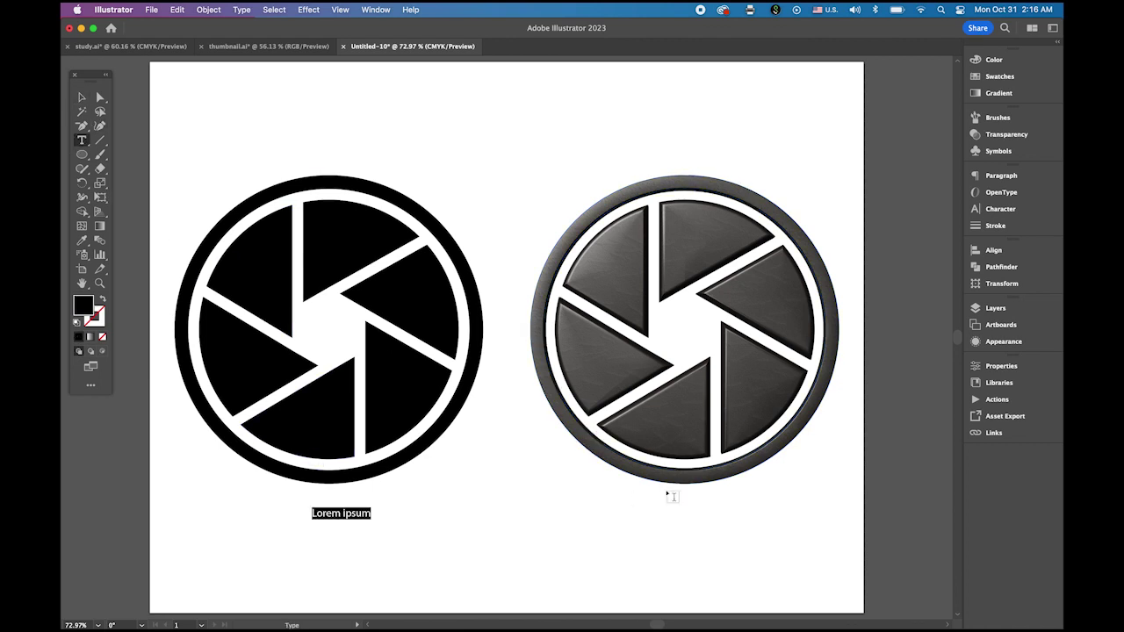
pyautogui.write('aperture')
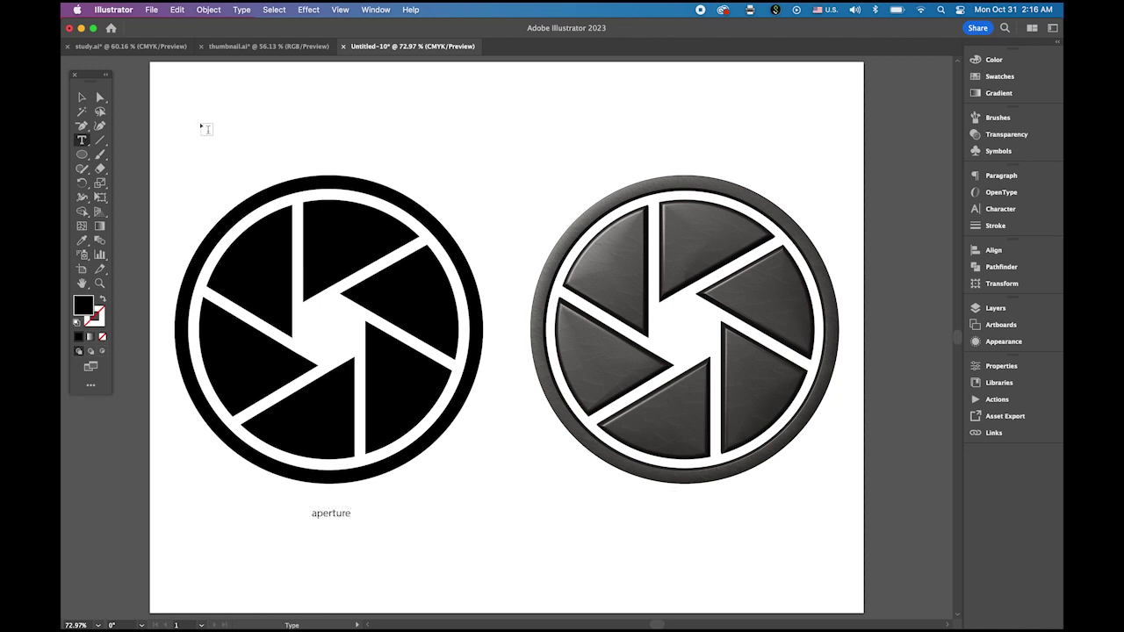
pyautogui.click(82, 97)
pyautogui.moveTo(352, 520); pyautogui.dragTo(464, 554)
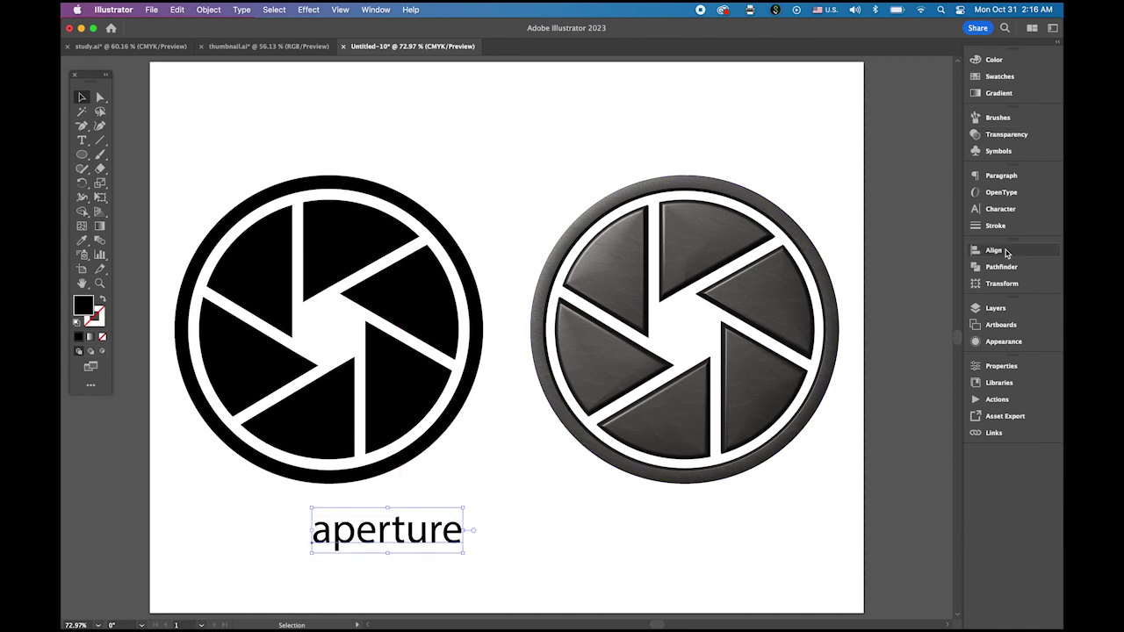
# Set the title to Blade Runner Movie Font, shift it left, and select it with the logo.
pyautogui.click(999, 209)
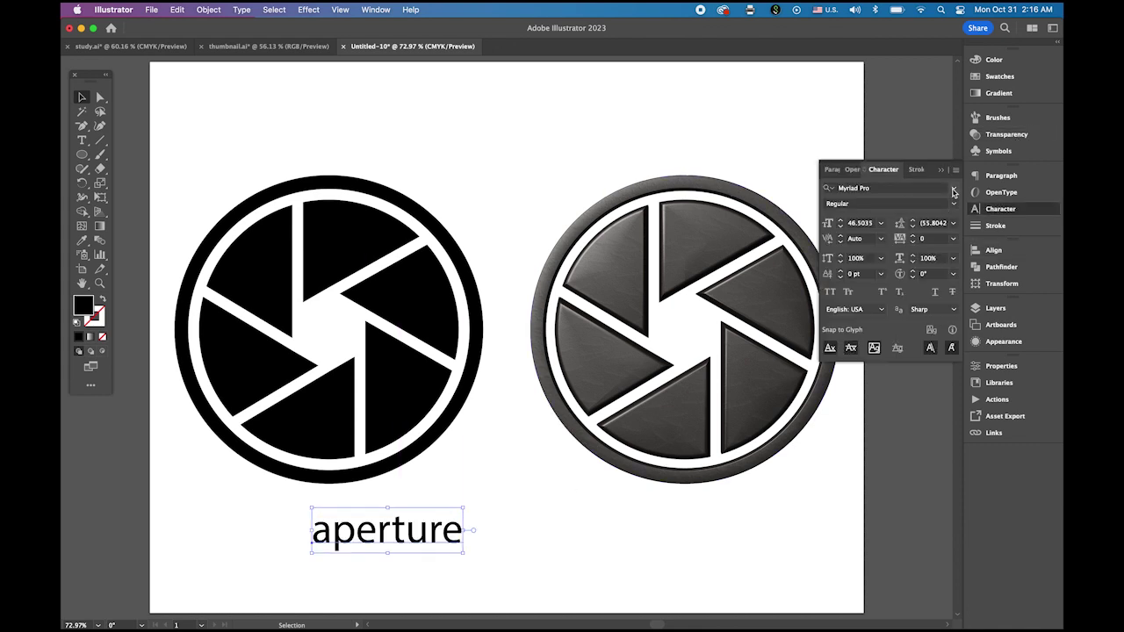
pyautogui.click(953, 189)
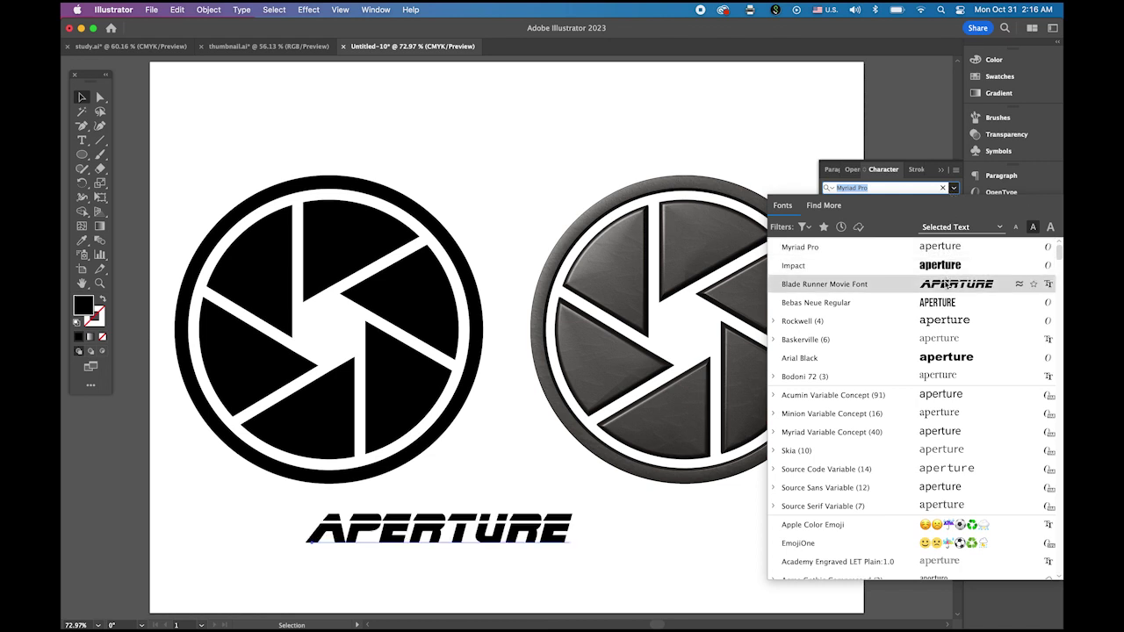
pyautogui.click(825, 284)
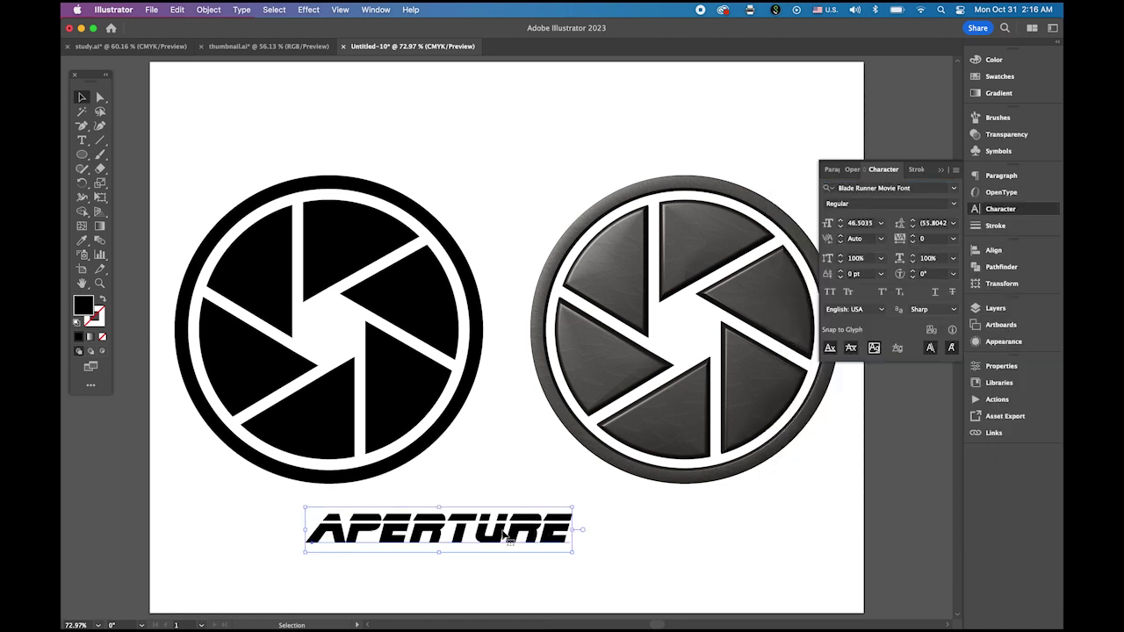
pyautogui.moveTo(506, 532); pyautogui.dragTo(358, 529)
pyautogui.moveTo(270, 153); pyautogui.dragTo(370, 527)
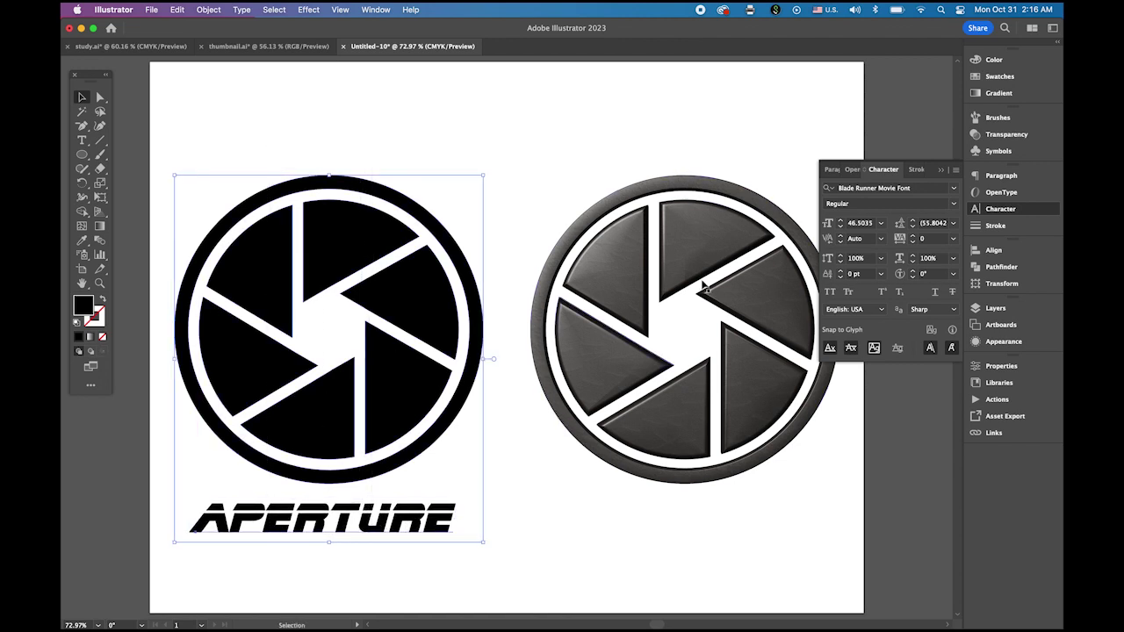
# Horizontally centre the APERTURE title under the black logo.
pyautogui.click(993, 251)
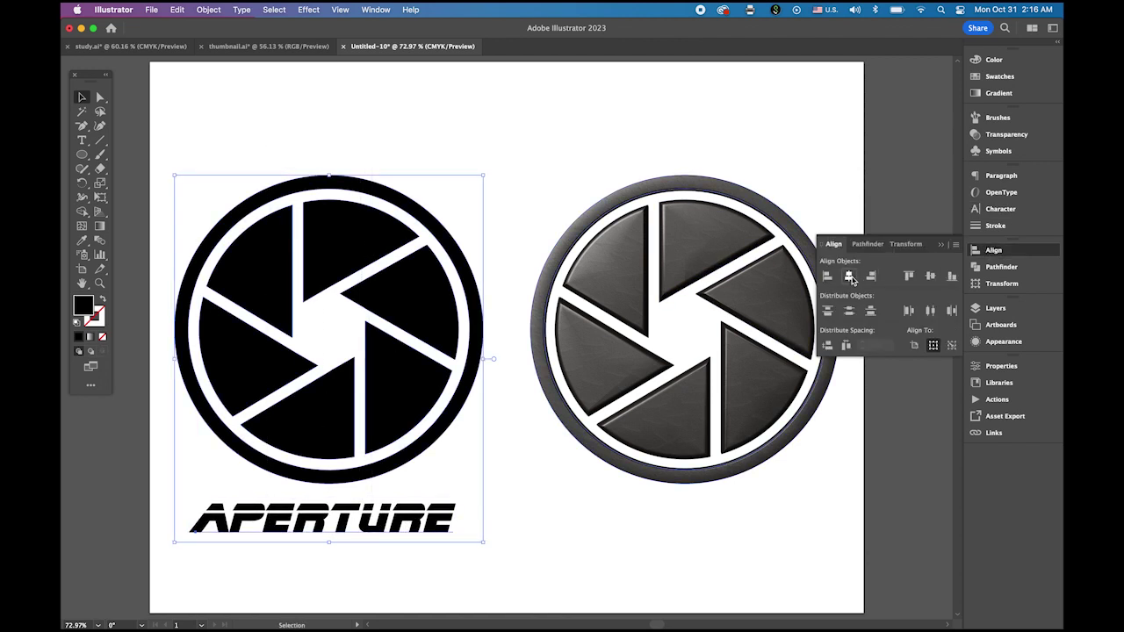
pyautogui.click(848, 276)
pyautogui.click(552, 571)
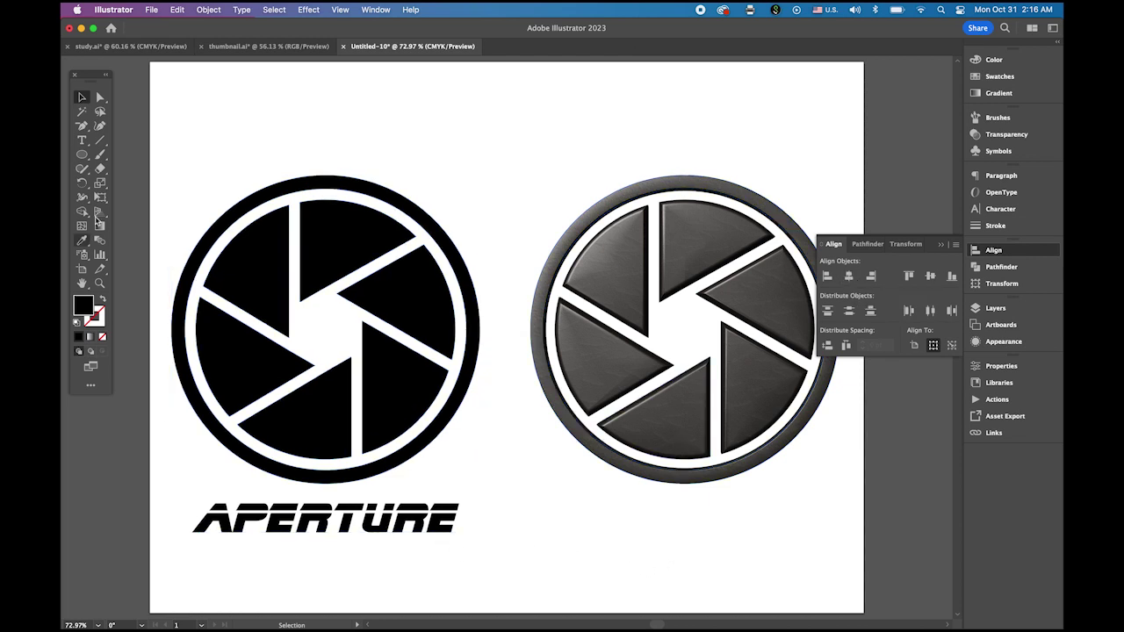
# Duplicate the APERTURE title beneath the textured grey logo.
pyautogui.click(367, 525)
pyautogui.moveTo(367, 525); pyautogui.dragTo(723, 534)
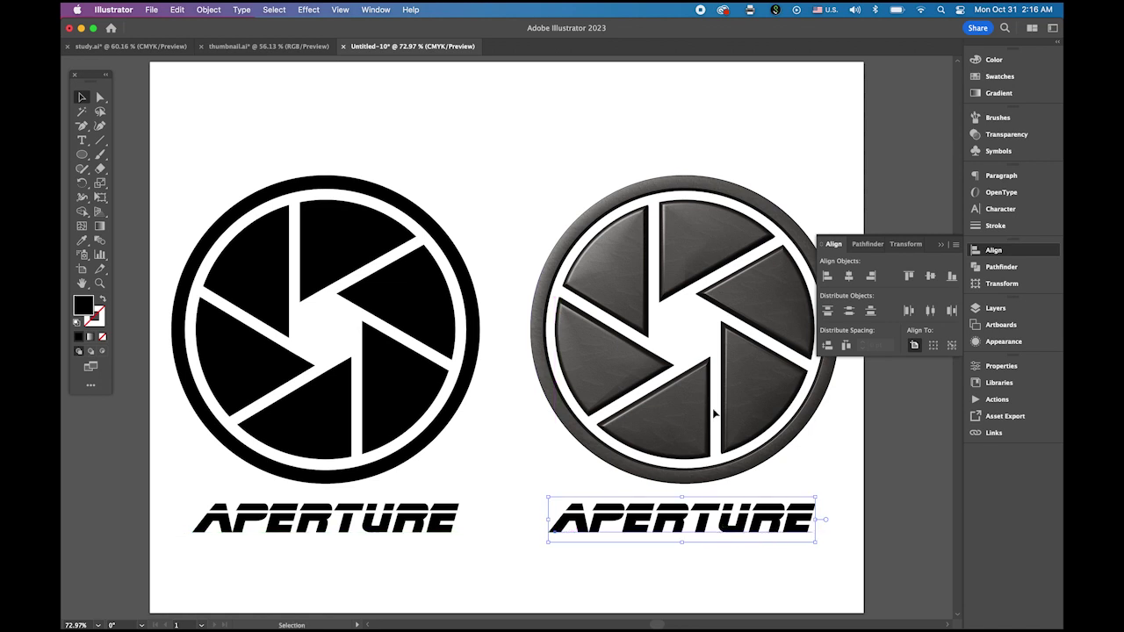
pyautogui.click(940, 245)
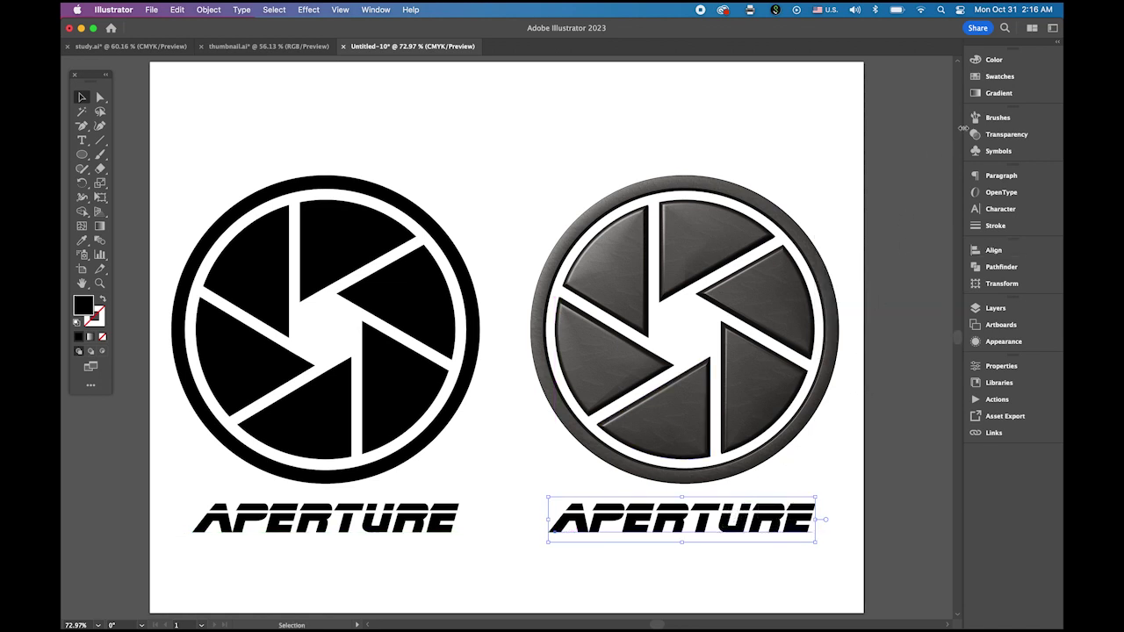
# Fill the copied title white and add an Outer Glow in Normal mode.
pyautogui.click(998, 77)
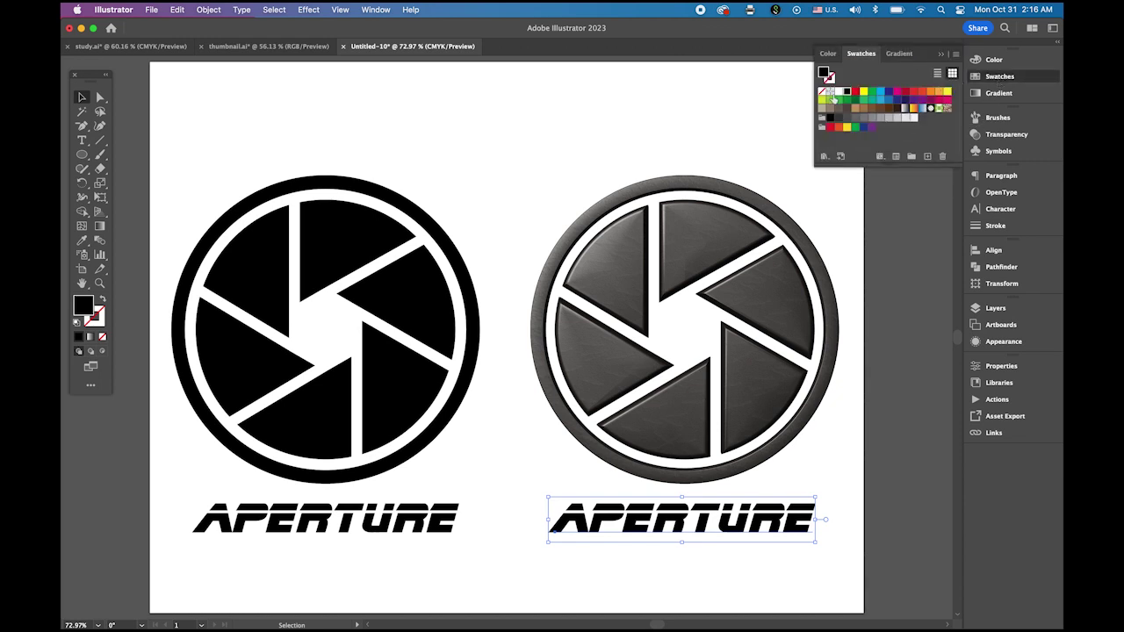
pyautogui.click(837, 92)
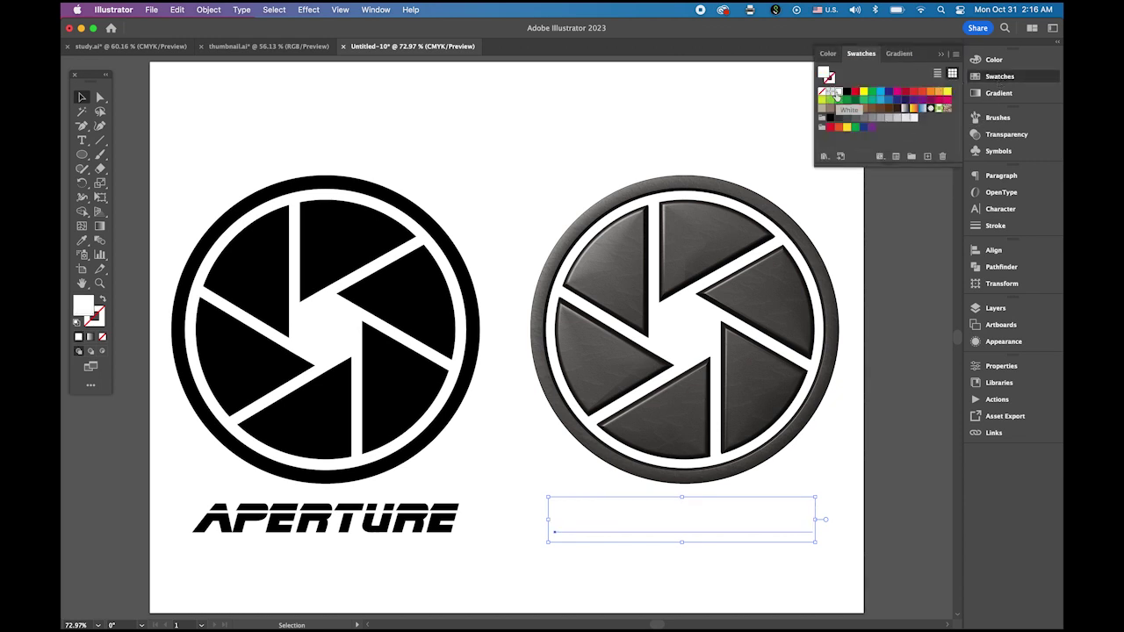
pyautogui.click(307, 9)
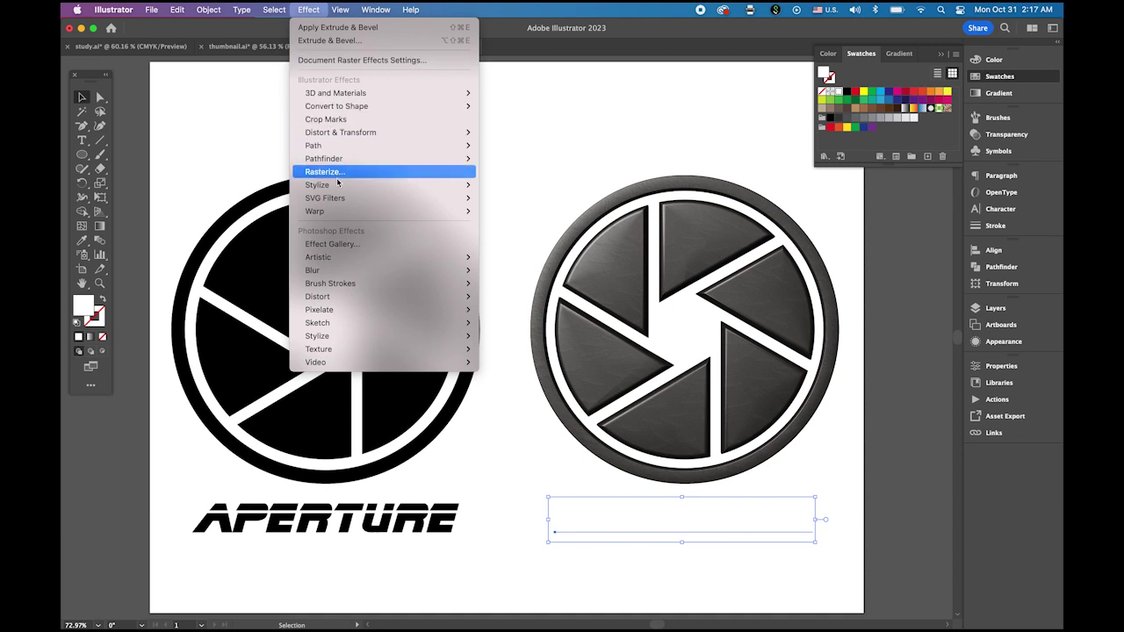
pyautogui.moveTo(339, 185)
pyautogui.click(510, 225)
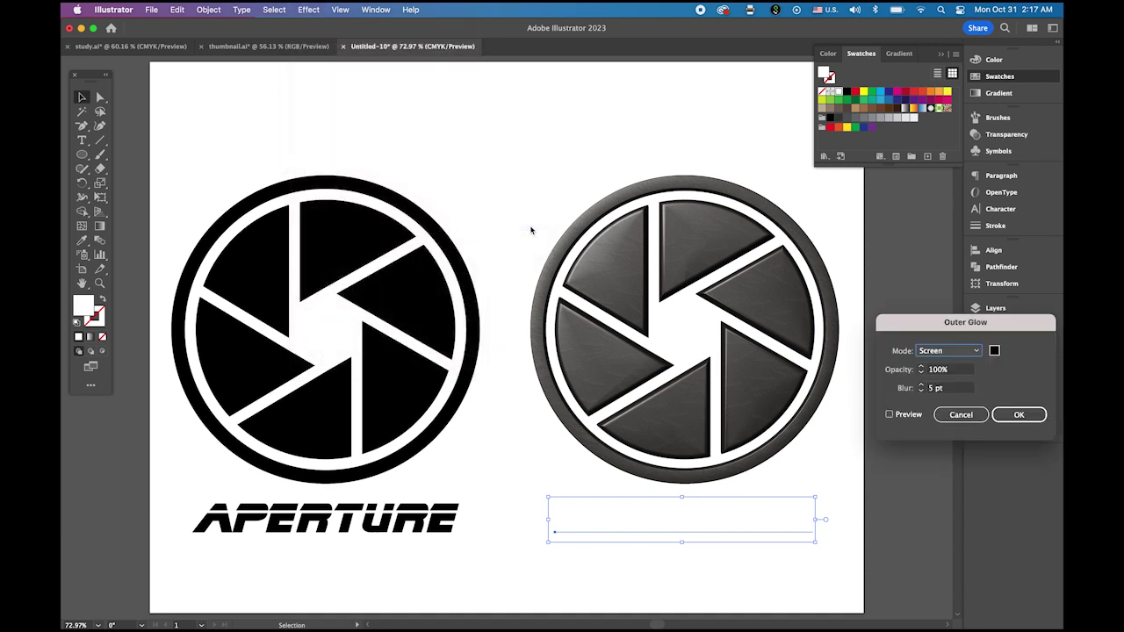
pyautogui.click(962, 353)
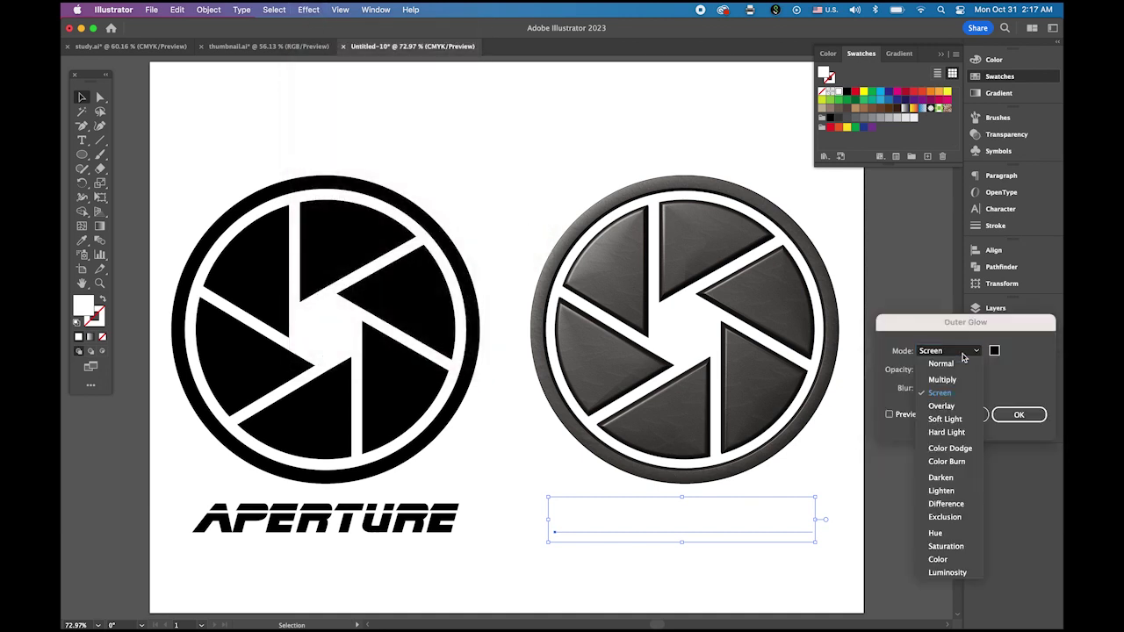
pyautogui.click(964, 365)
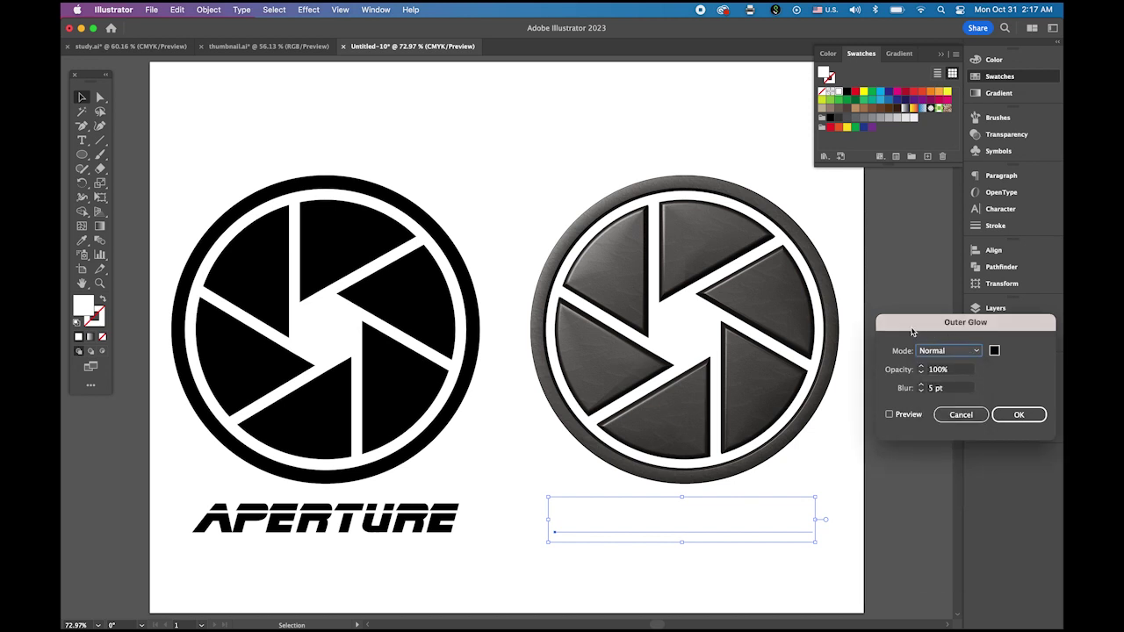
# Set the glow blur to 7 pt, confirm it, and deselect the text.
pyautogui.moveTo(912, 329); pyautogui.dragTo(892, 287)
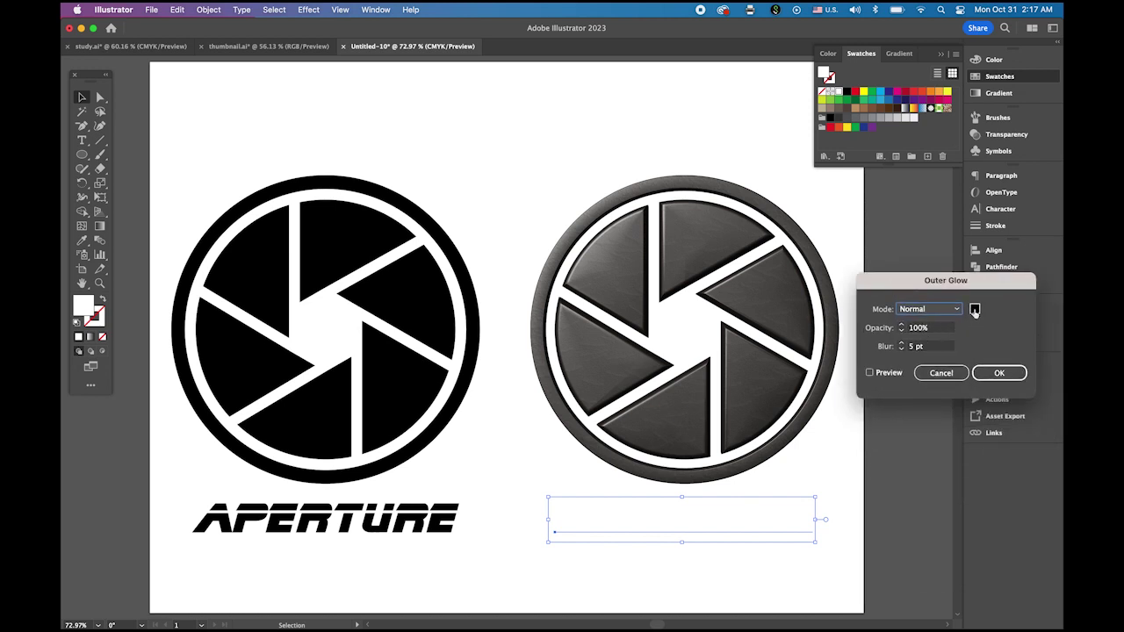
pyautogui.click(869, 373)
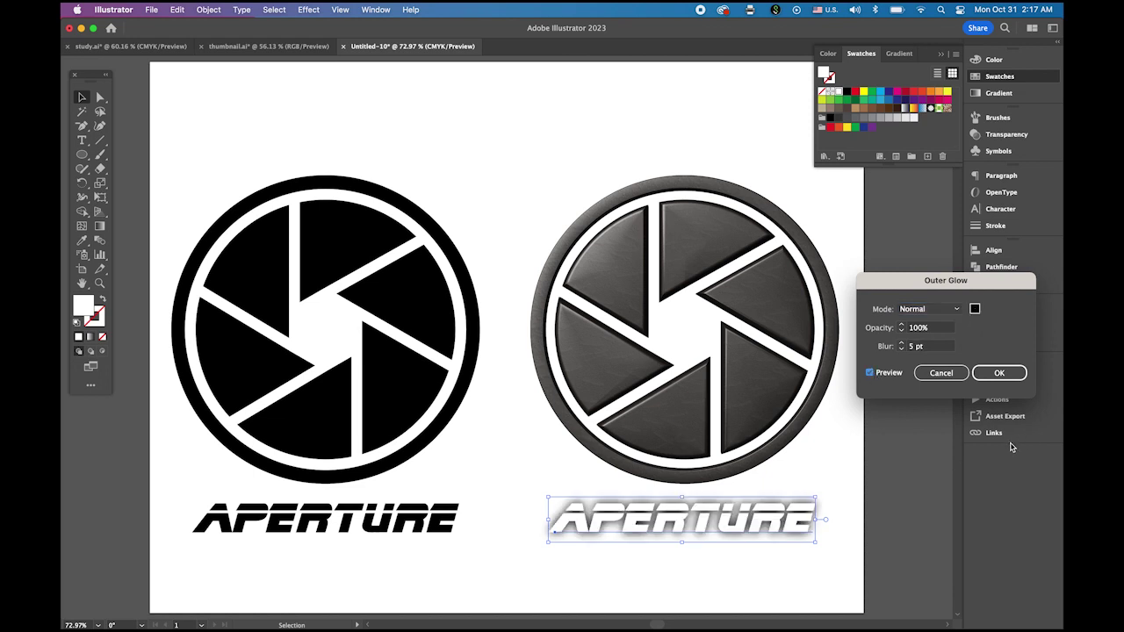
pyautogui.click(902, 343)
pyautogui.click(902, 343)
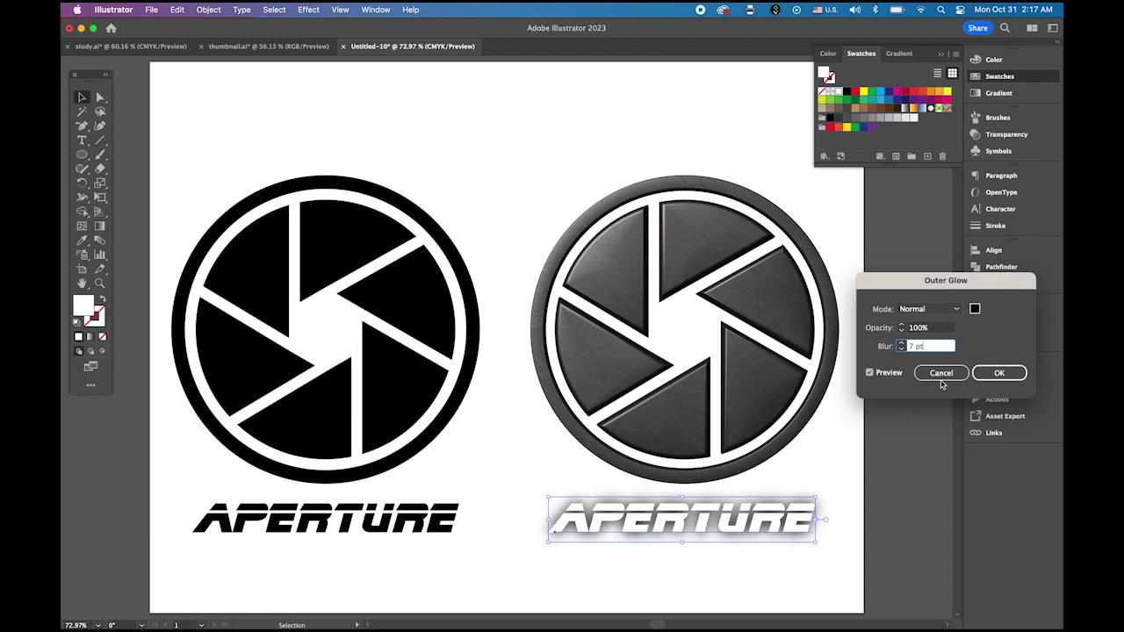
pyautogui.click(997, 375)
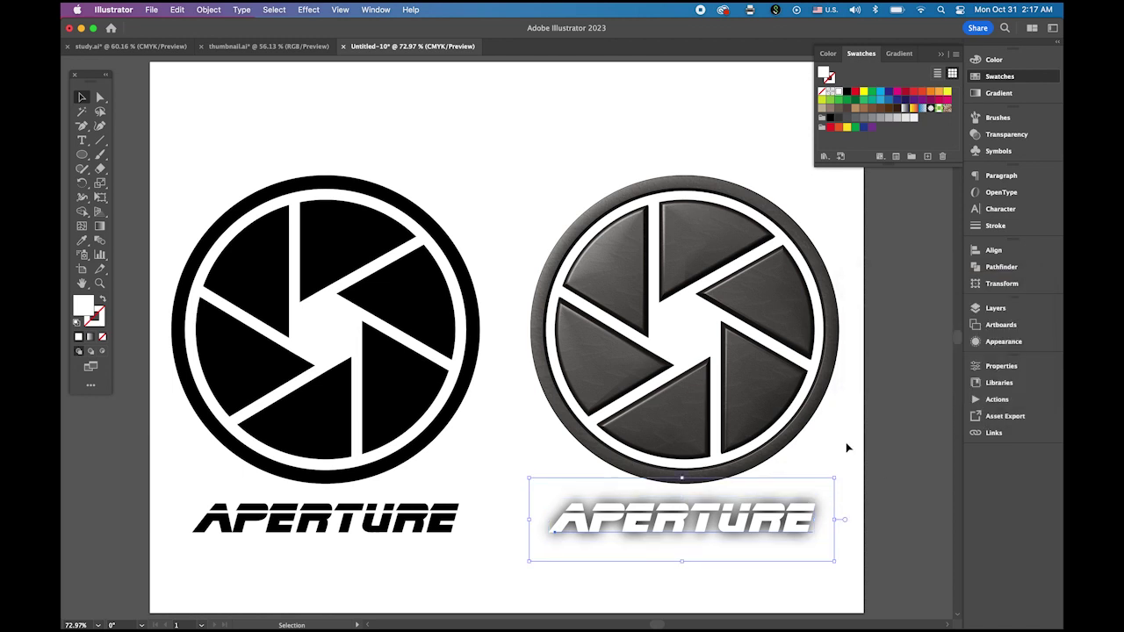
pyautogui.click(847, 448)
pyautogui.click(940, 53)
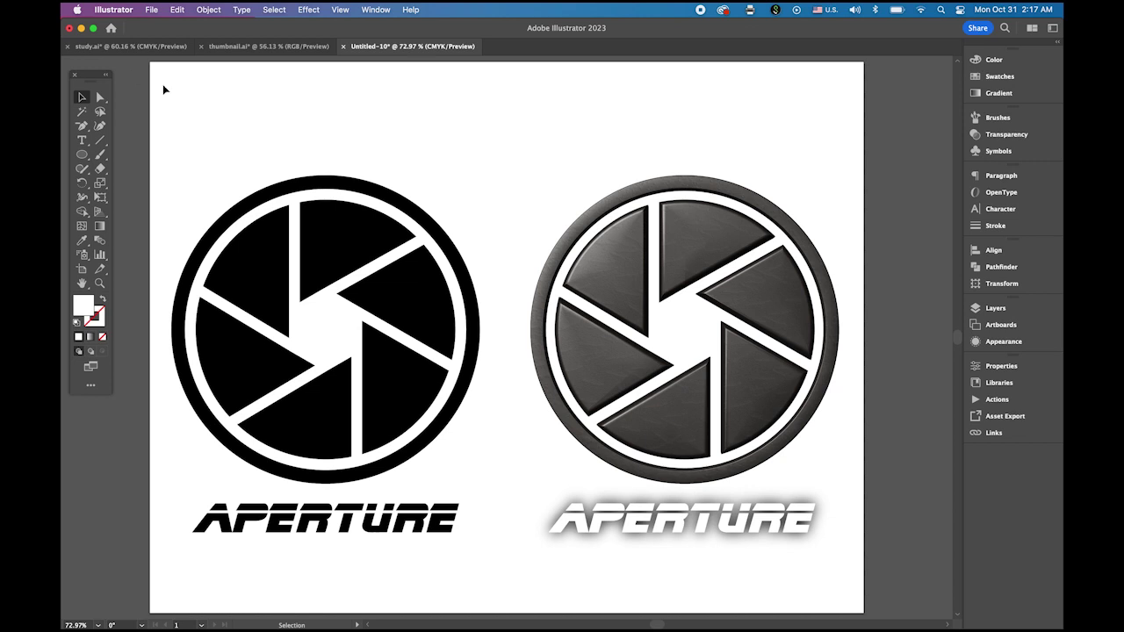
# Click the flat black logo, then select the textured grey 3D logo.
pyautogui.click(338, 260)
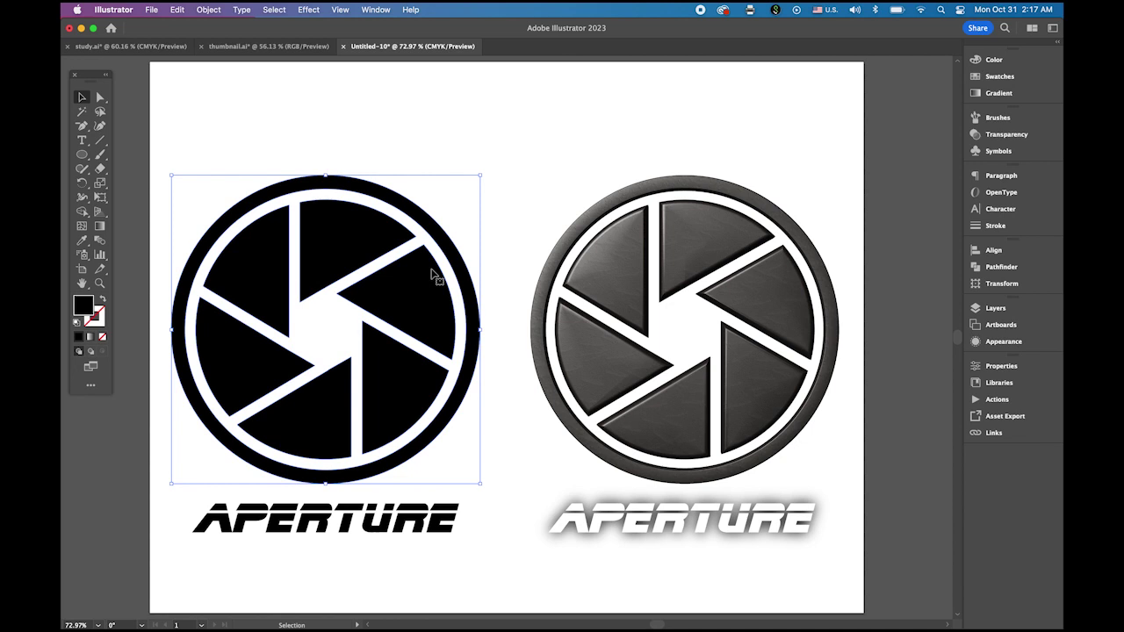
pyautogui.click(727, 245)
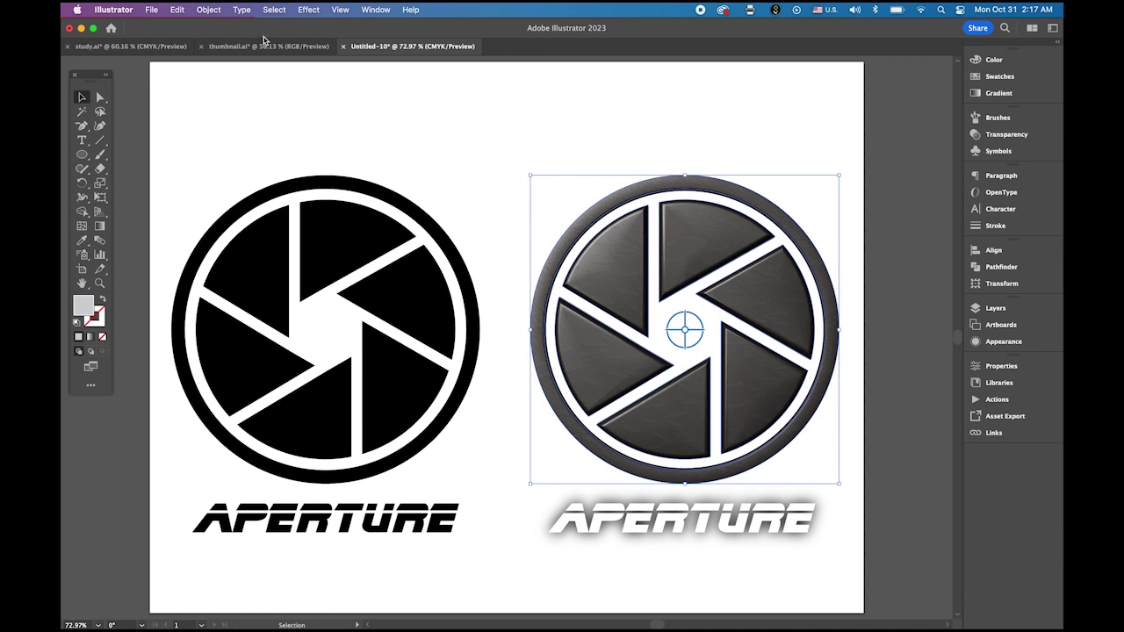
# Give the grey 3D logo a Normal drop shadow: 75% opacity, 8 pt offsets, 5 pt blur.
pyautogui.click(314, 8)
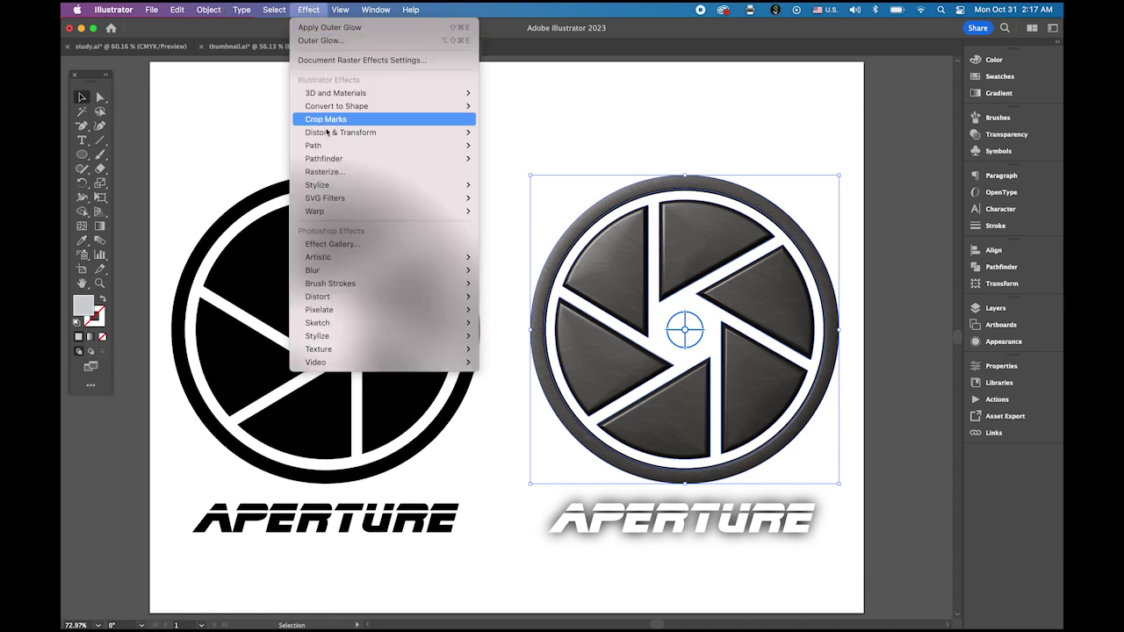
pyautogui.moveTo(331, 185)
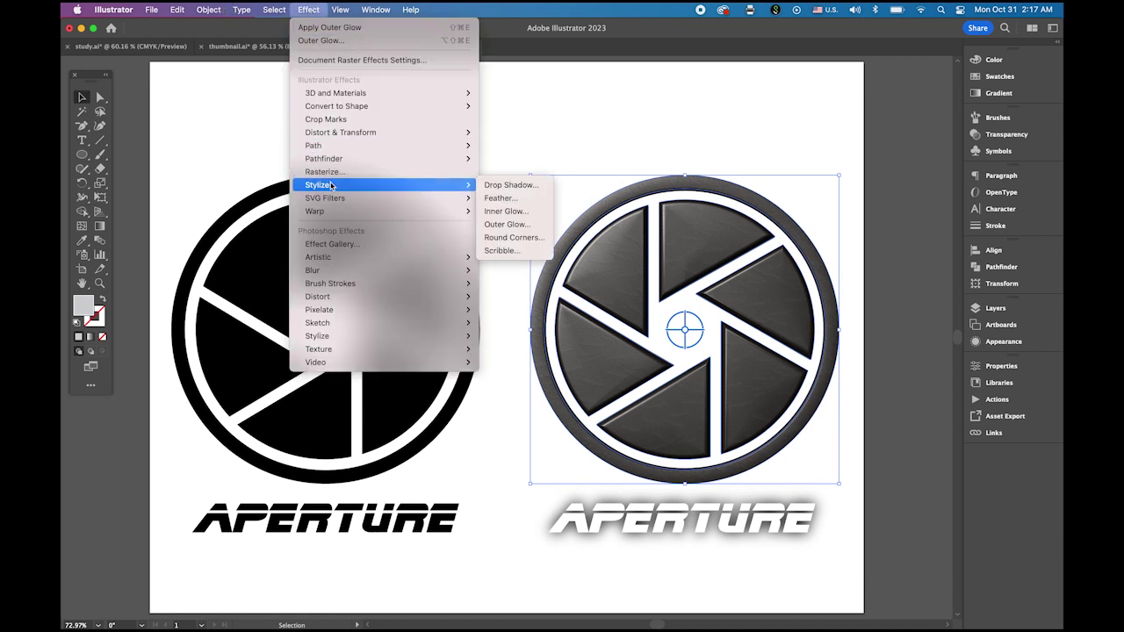
pyautogui.click(481, 188)
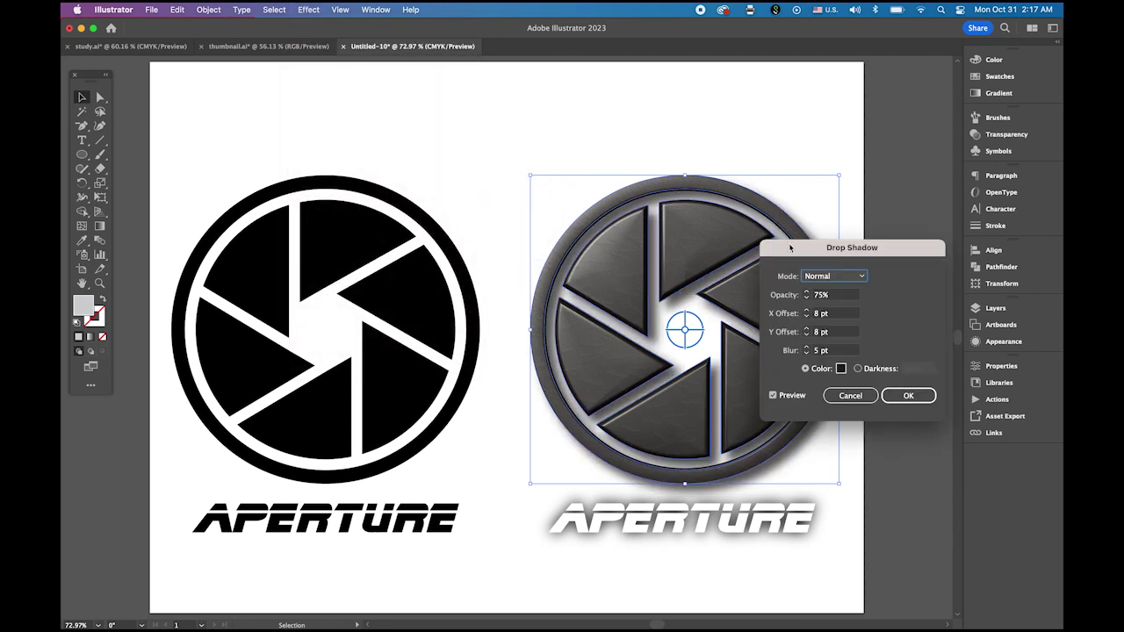
pyautogui.moveTo(790, 248); pyautogui.dragTo(261, 111)
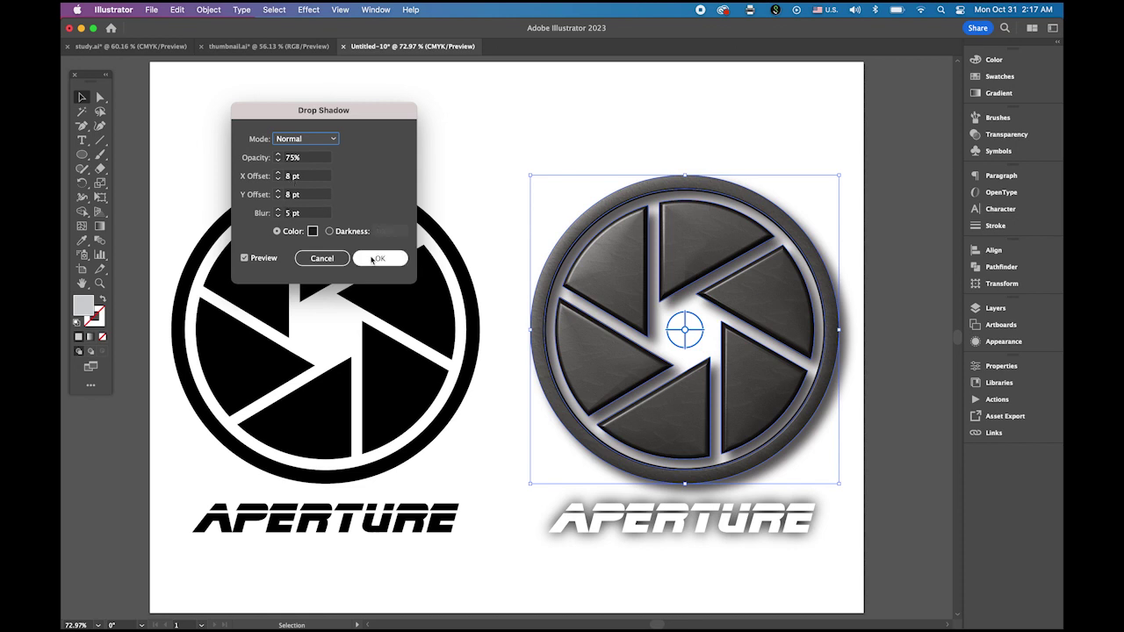
pyautogui.click(393, 260)
pyautogui.click(536, 145)
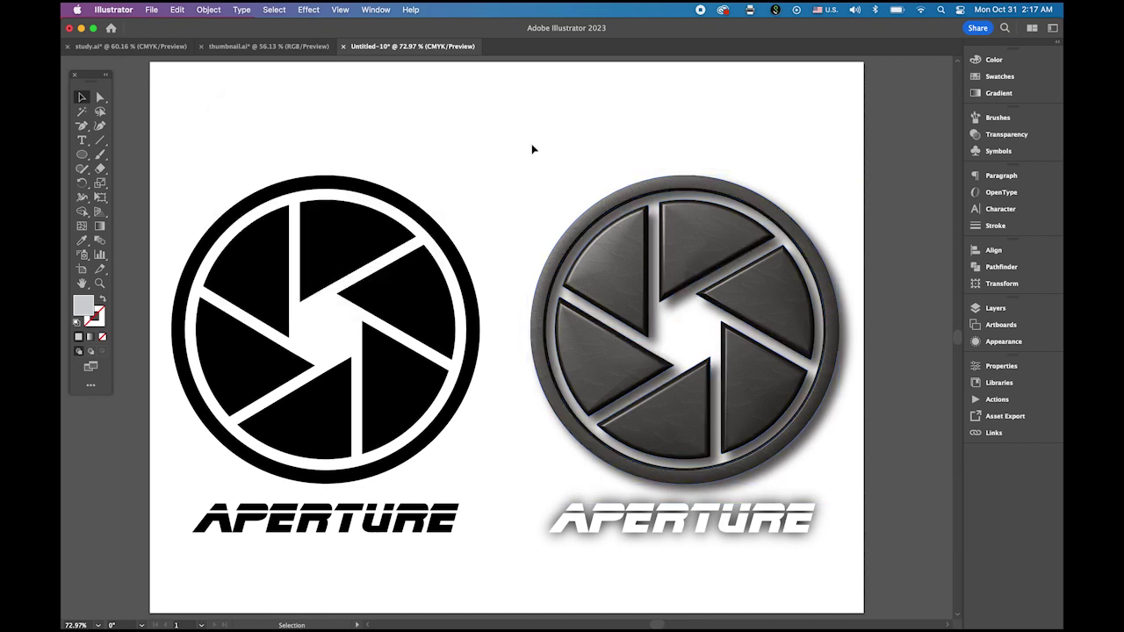